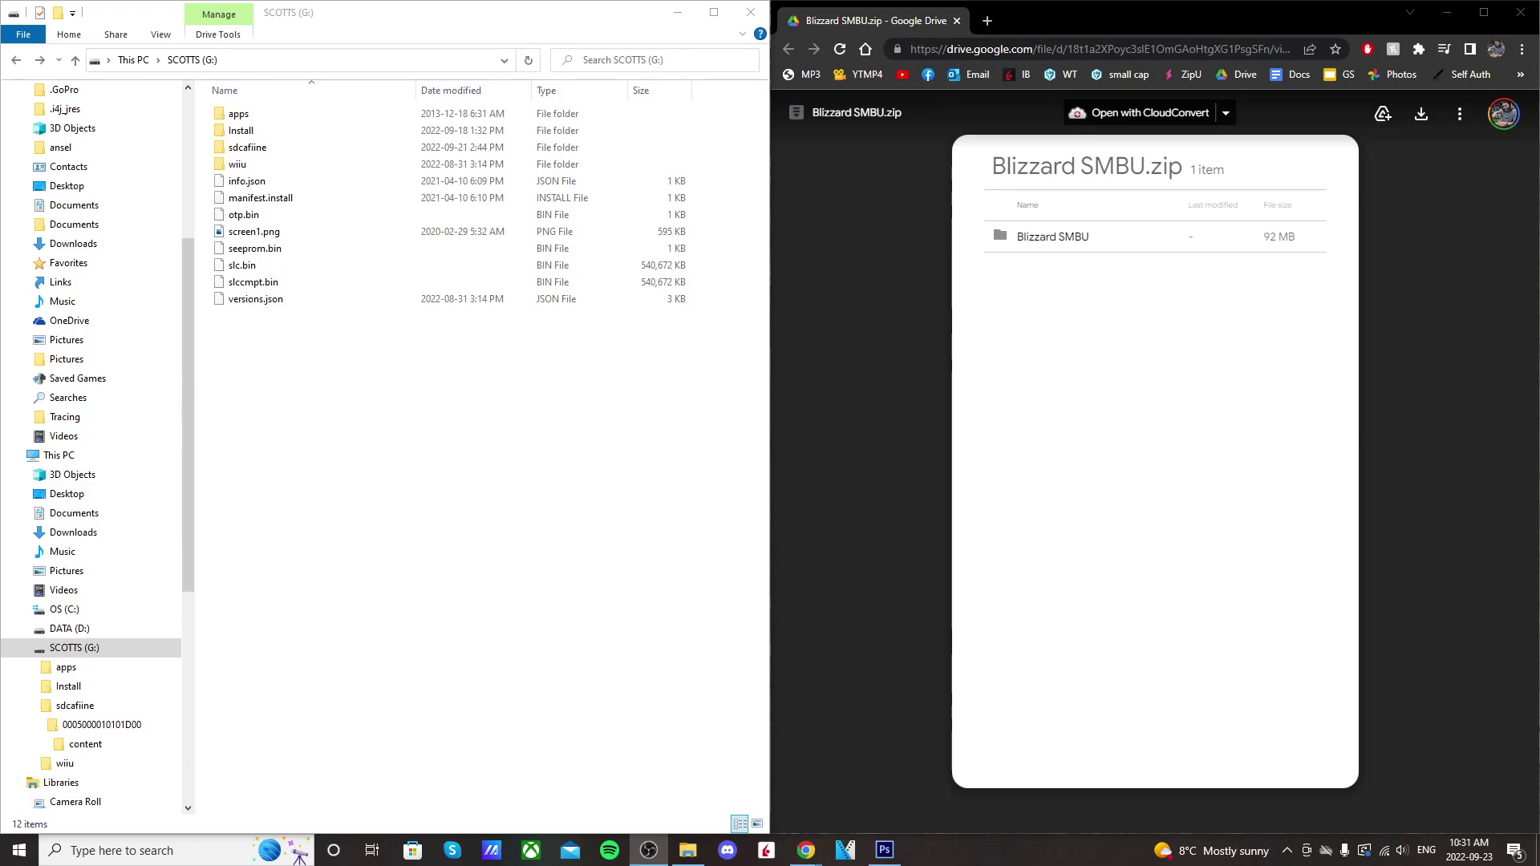
Download Blizzard SMBU.zip past the virus-scan warning and open it in WinRAR
click(1080, 246)
click(1421, 114)
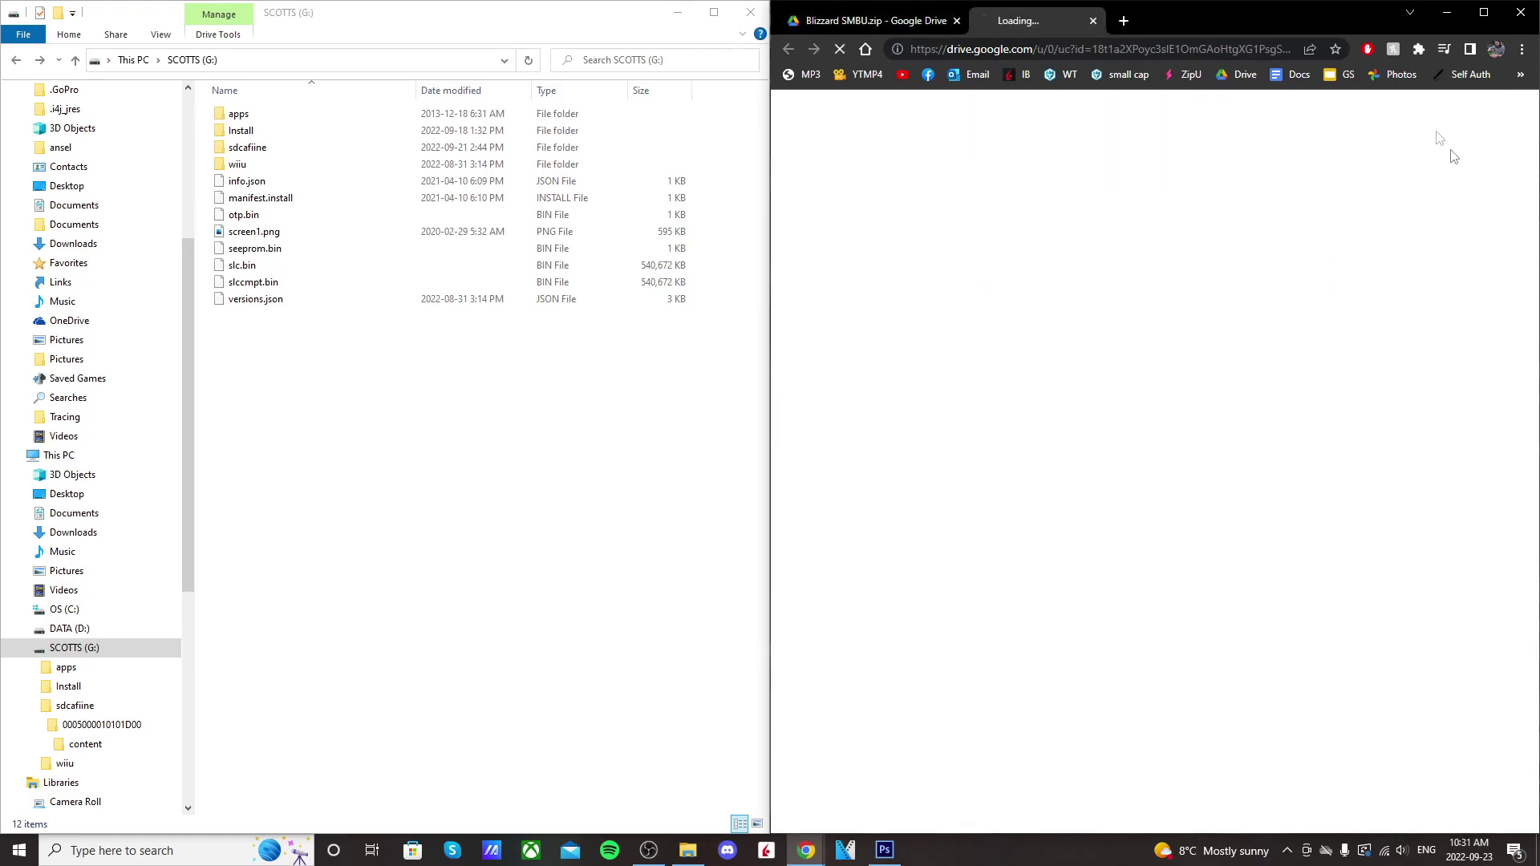
click(995, 222)
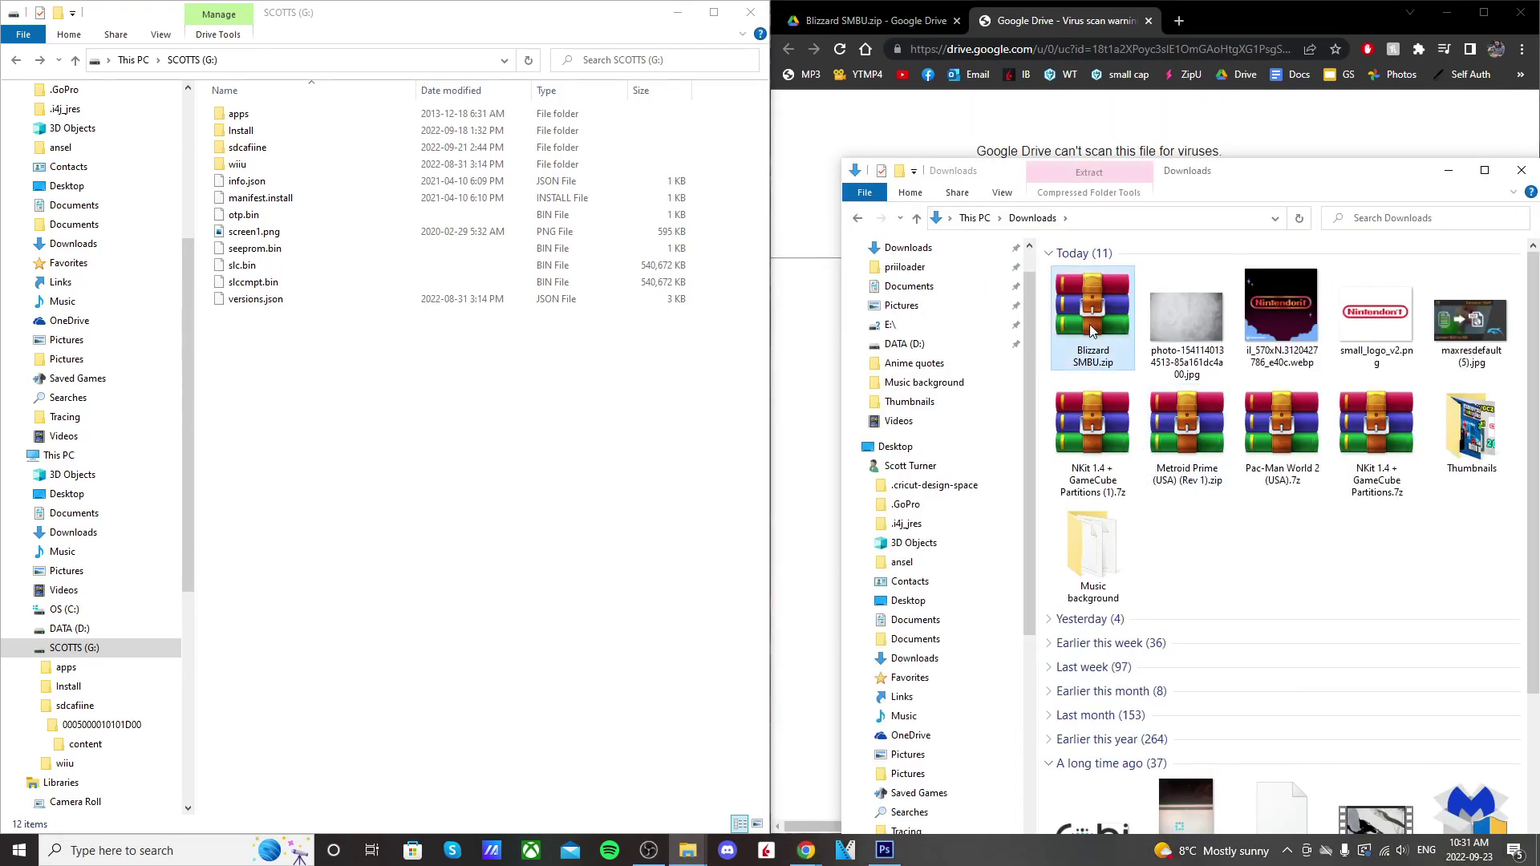
double_click(1092, 328)
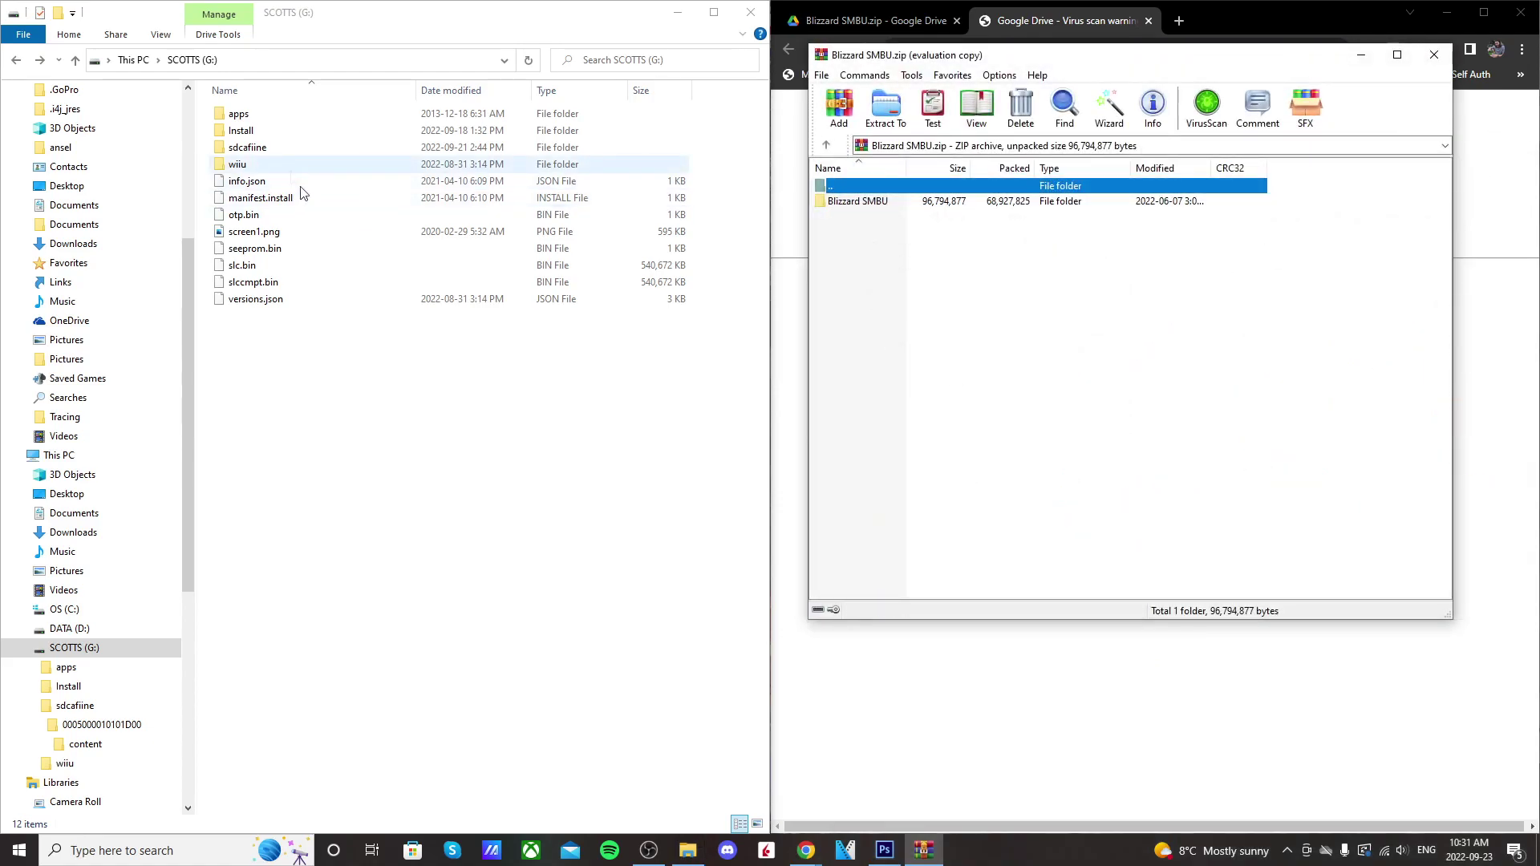
Open the sdcafiine folder on the SD card, stepping back once and reopening it
double_click(276, 153)
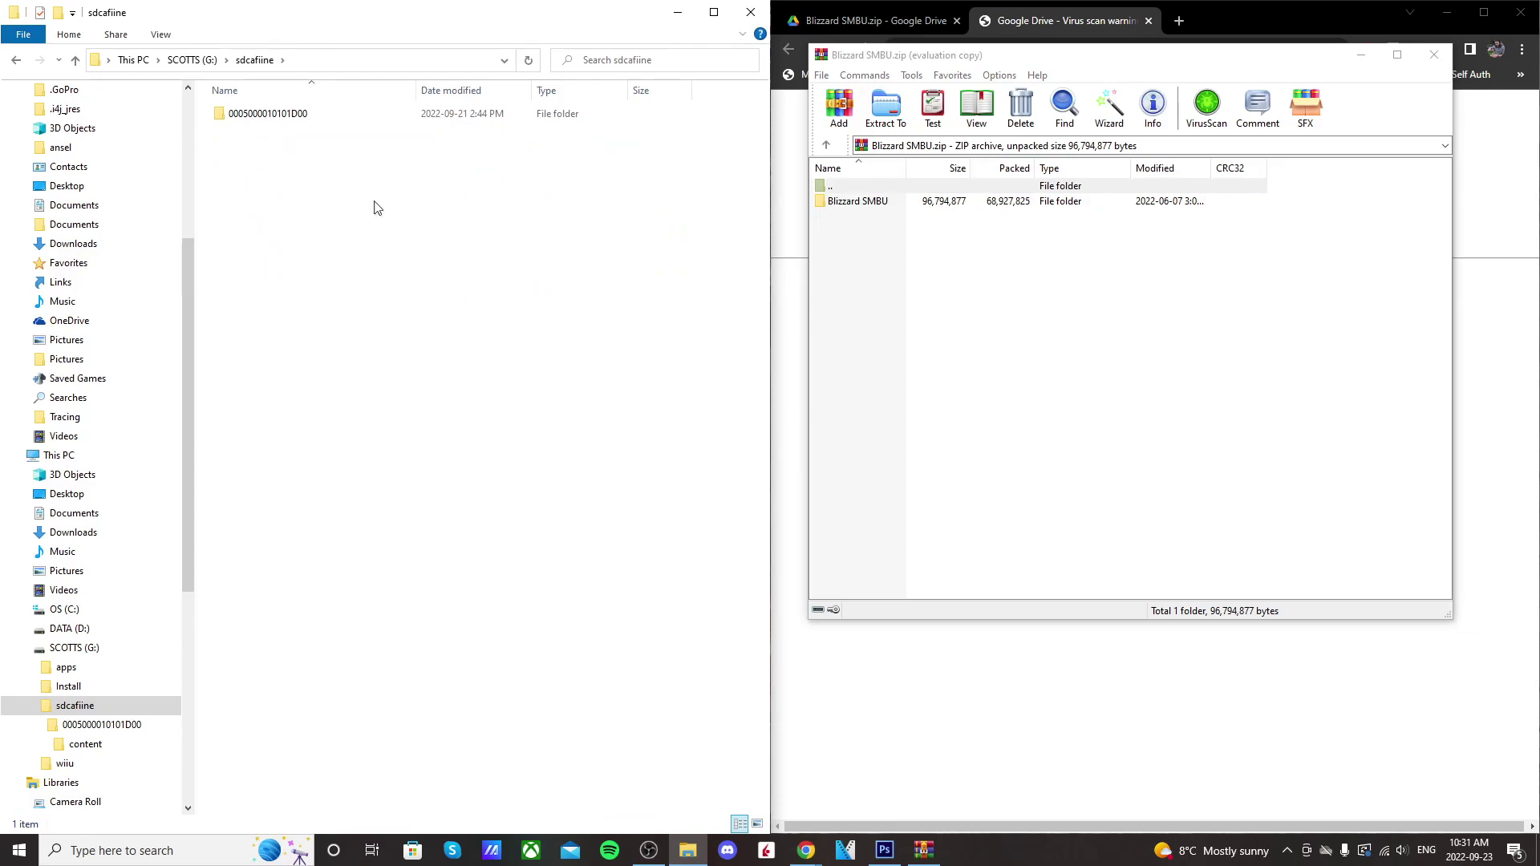
click(18, 63)
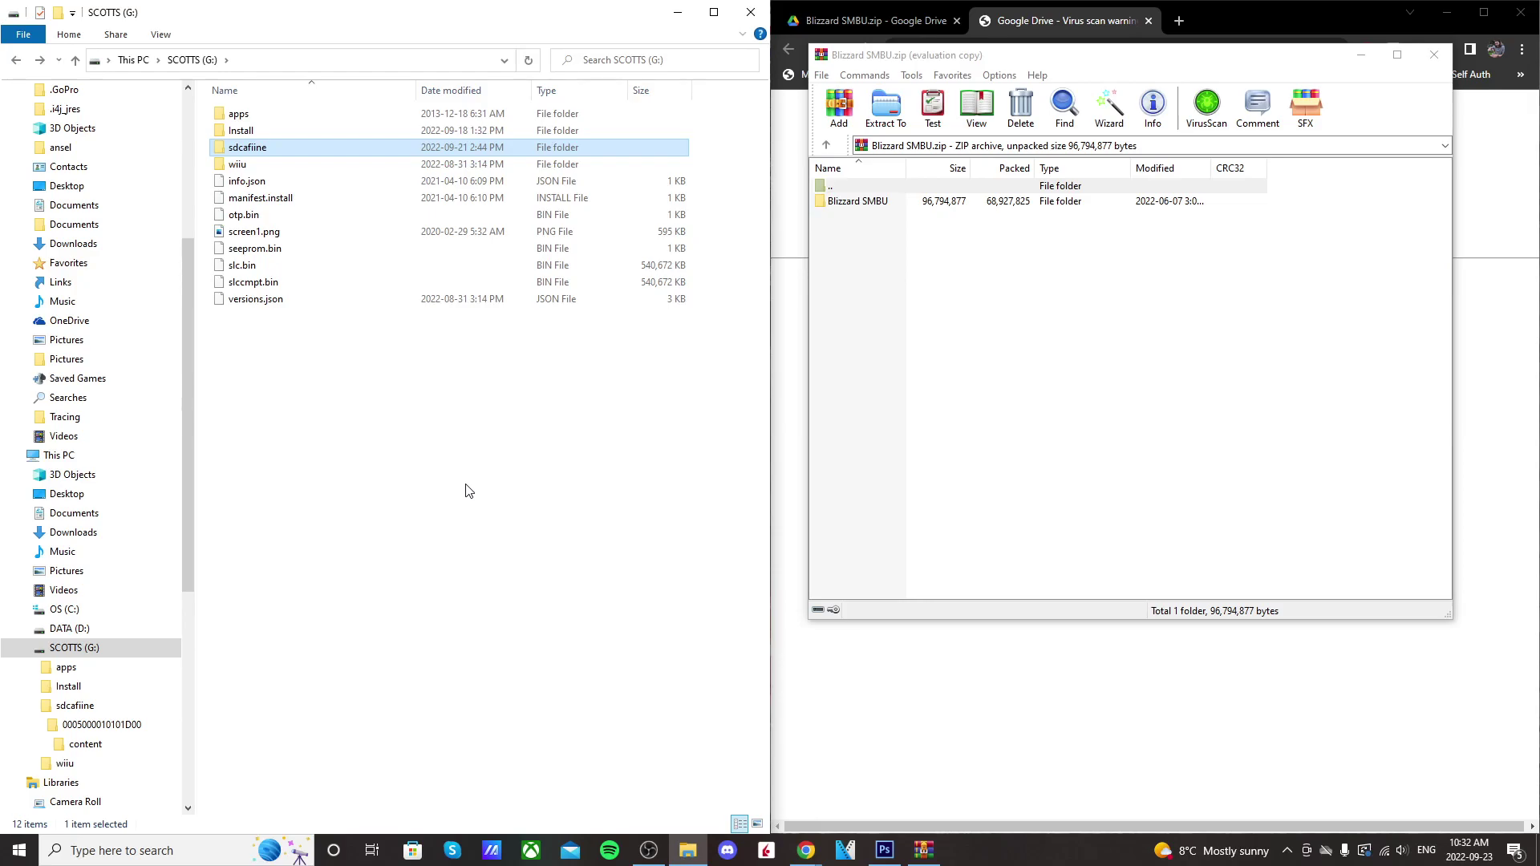
double_click(272, 154)
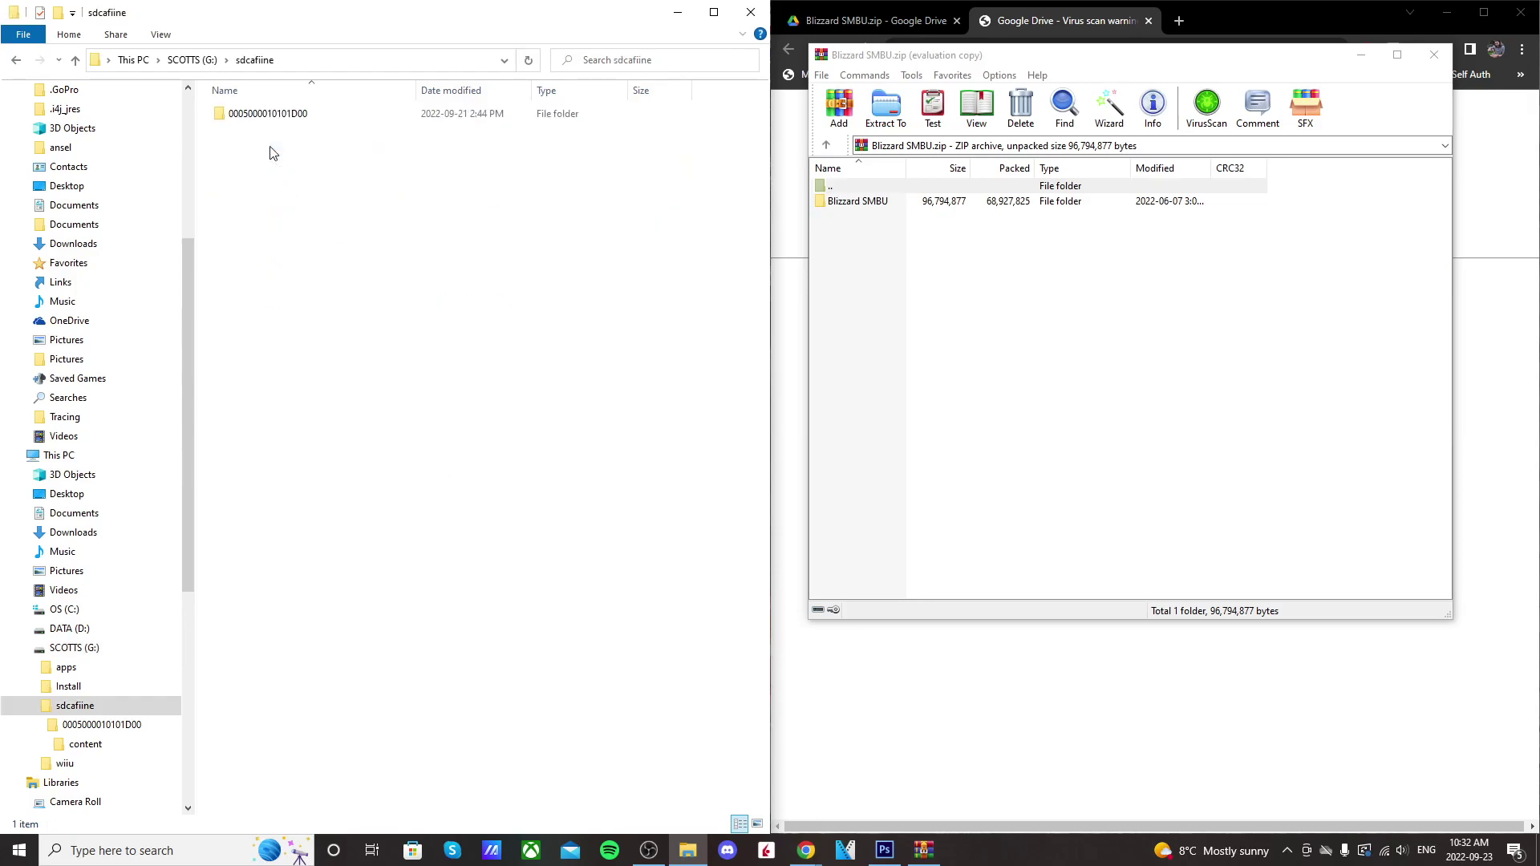
click(301, 114)
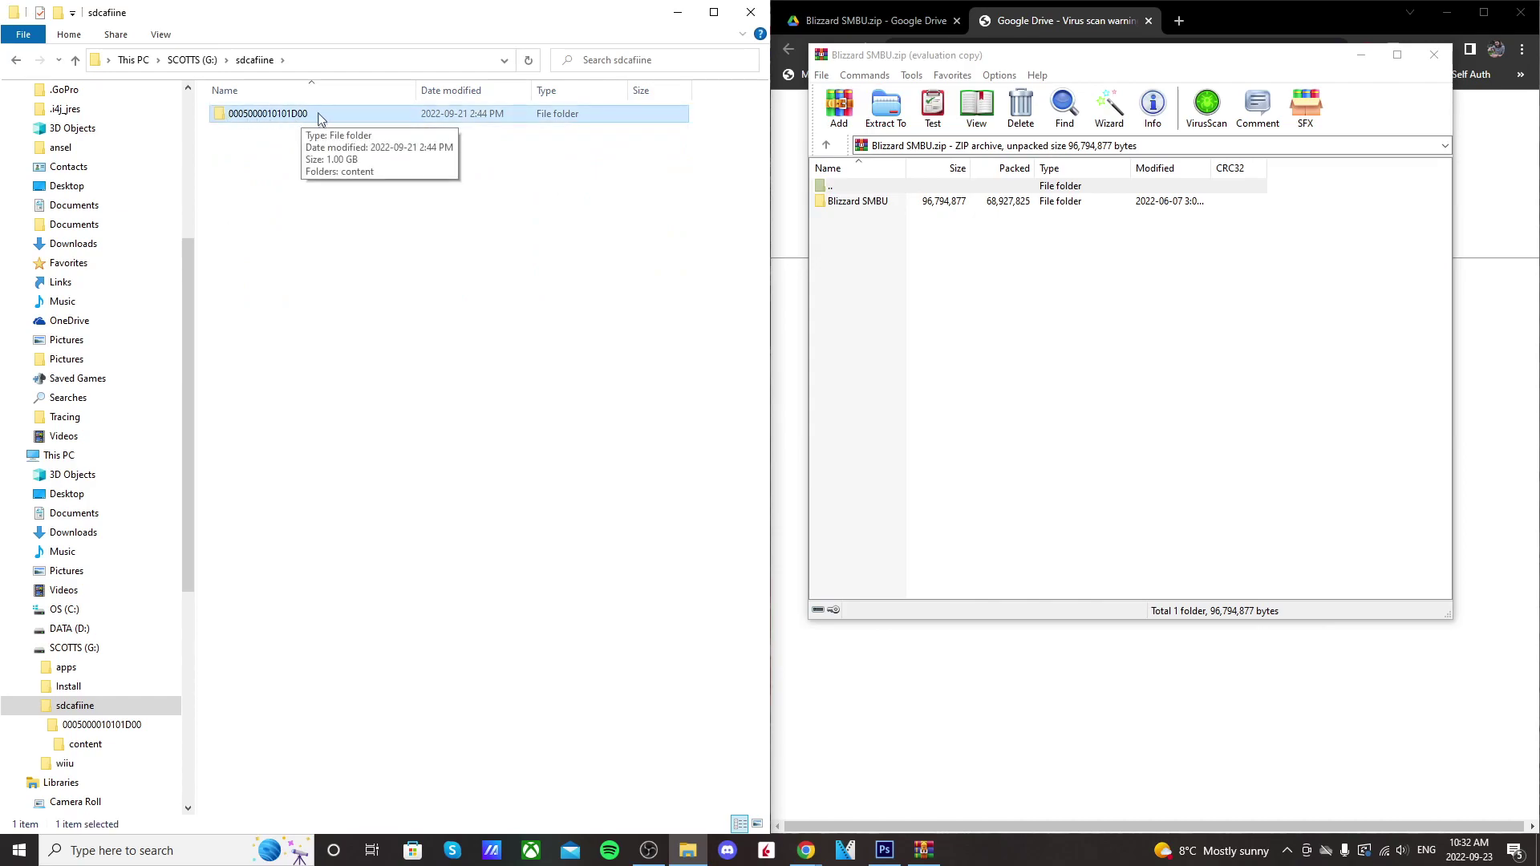
double_click(297, 118)
click(273, 120)
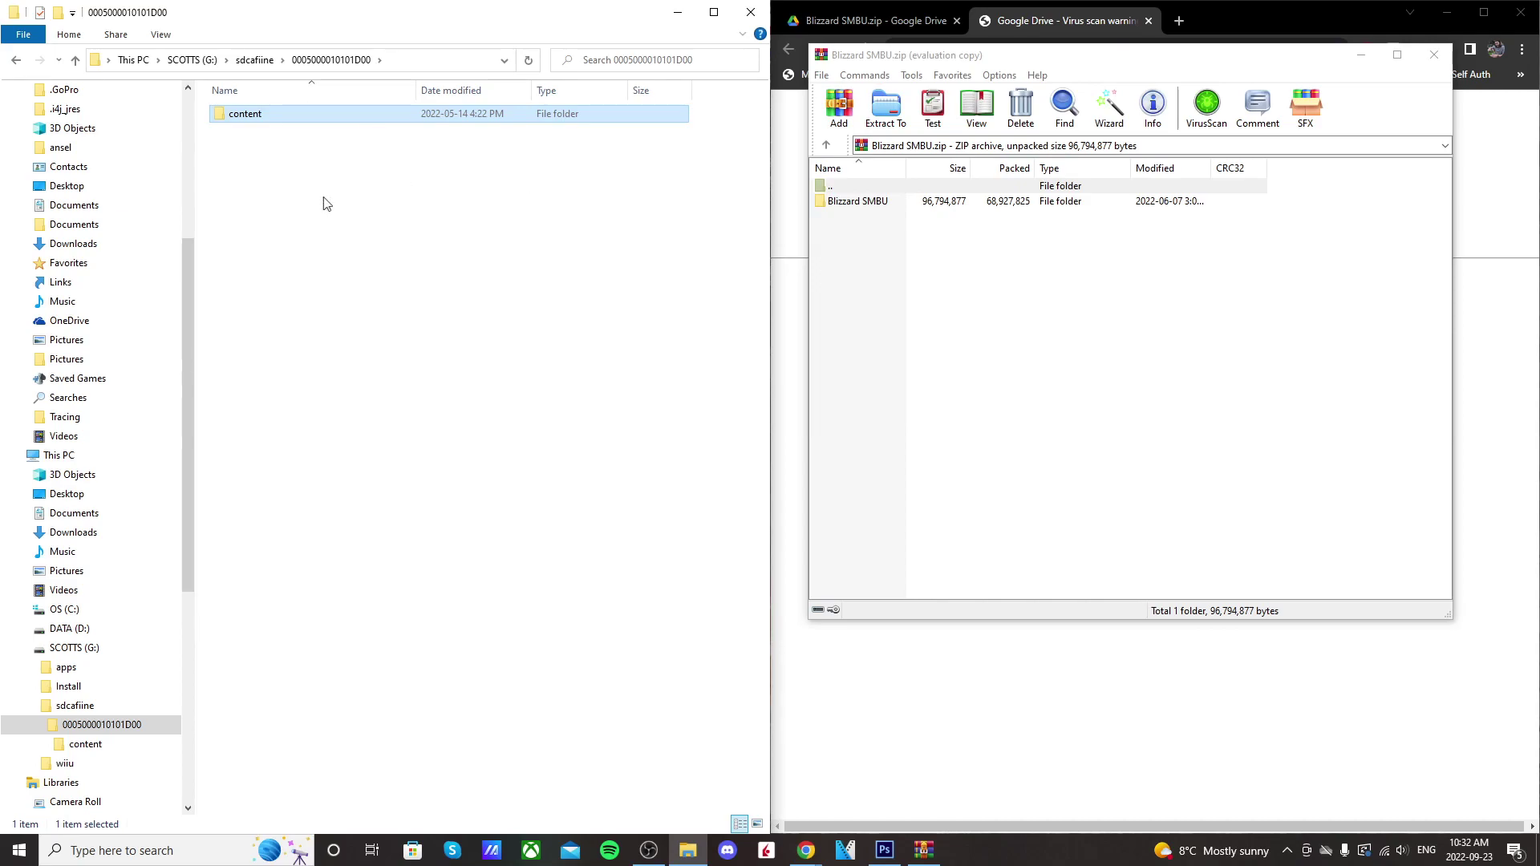
click(16, 60)
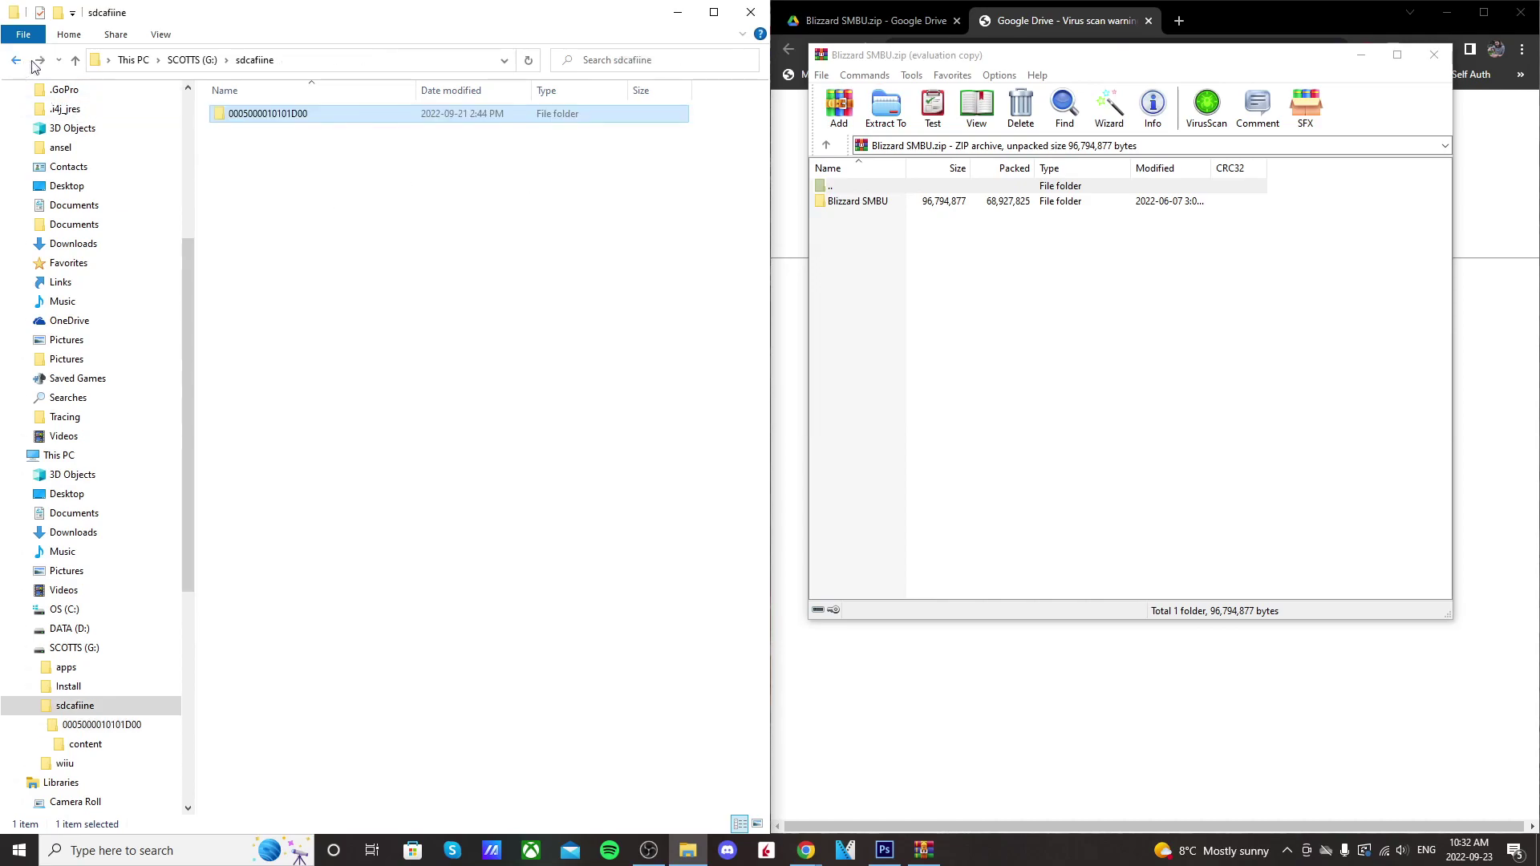
right_click(265, 186)
mouse_move(336, 378)
click(555, 383)
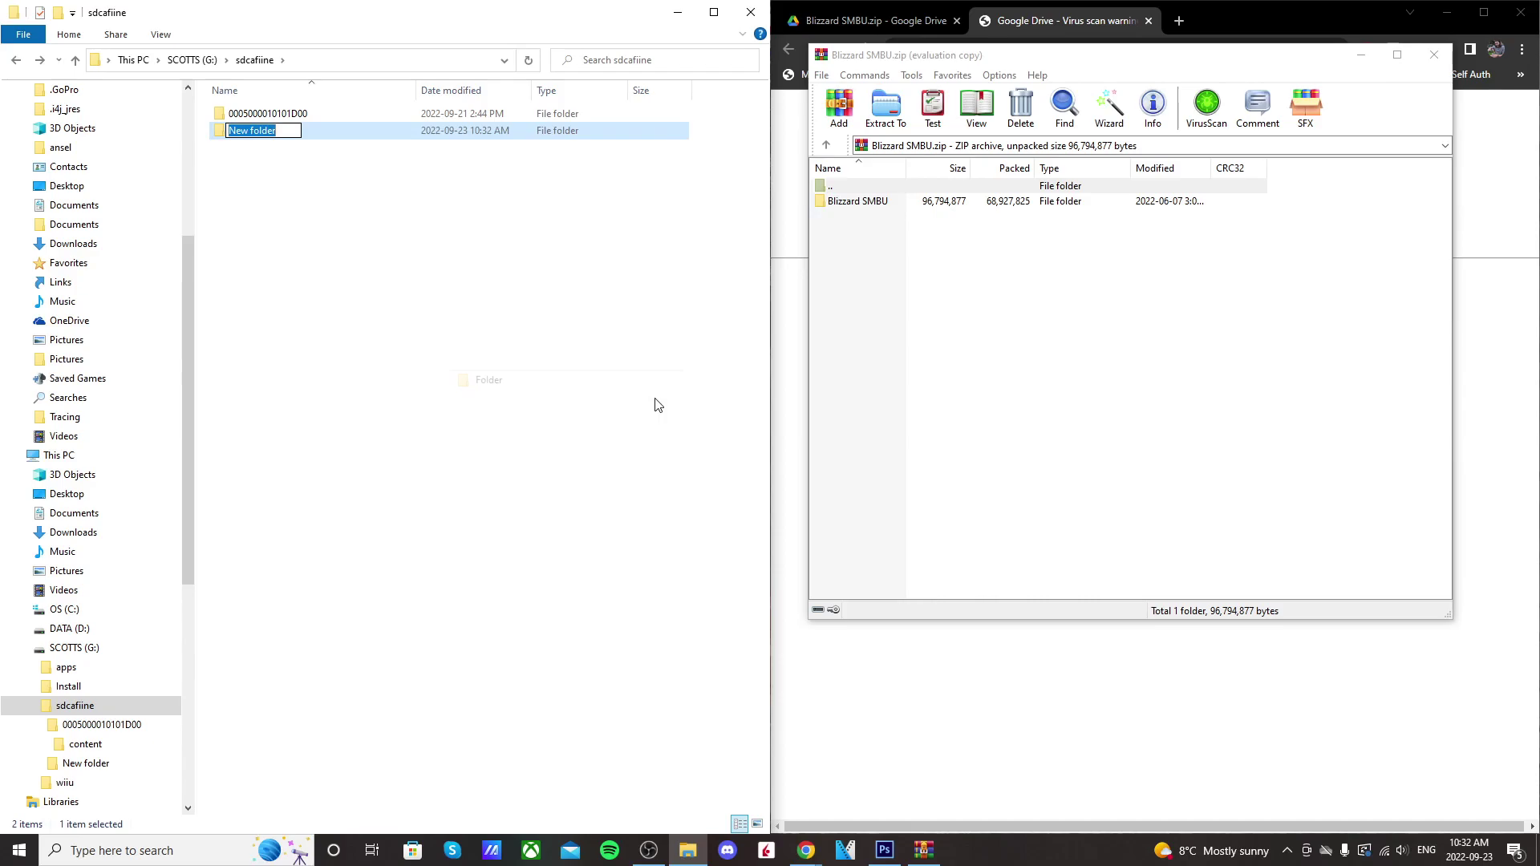
click(297, 114)
right_click(296, 111)
click(357, 490)
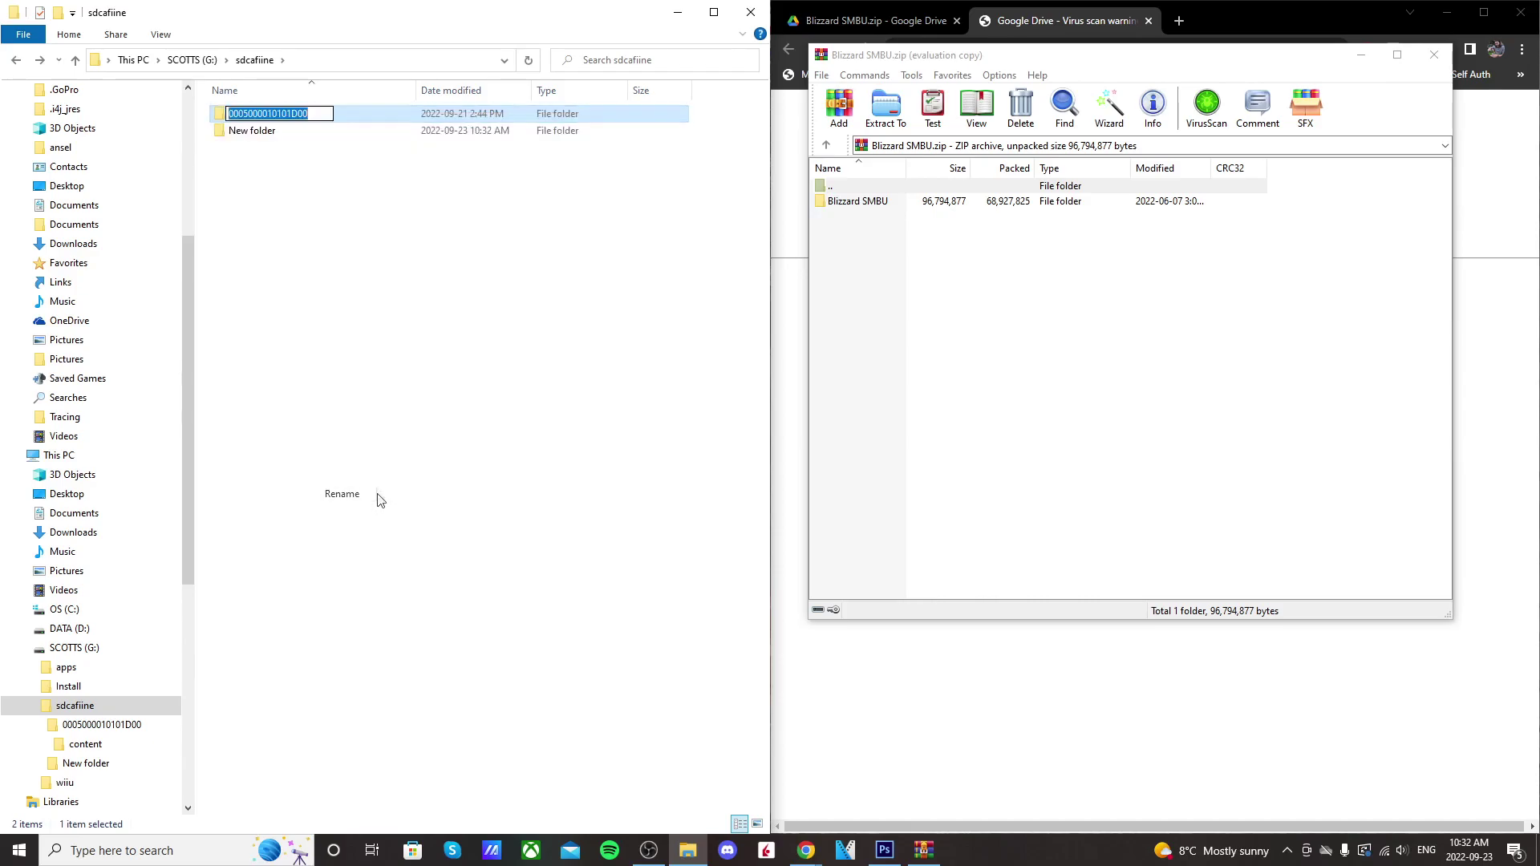
right_click(296, 113)
click(348, 165)
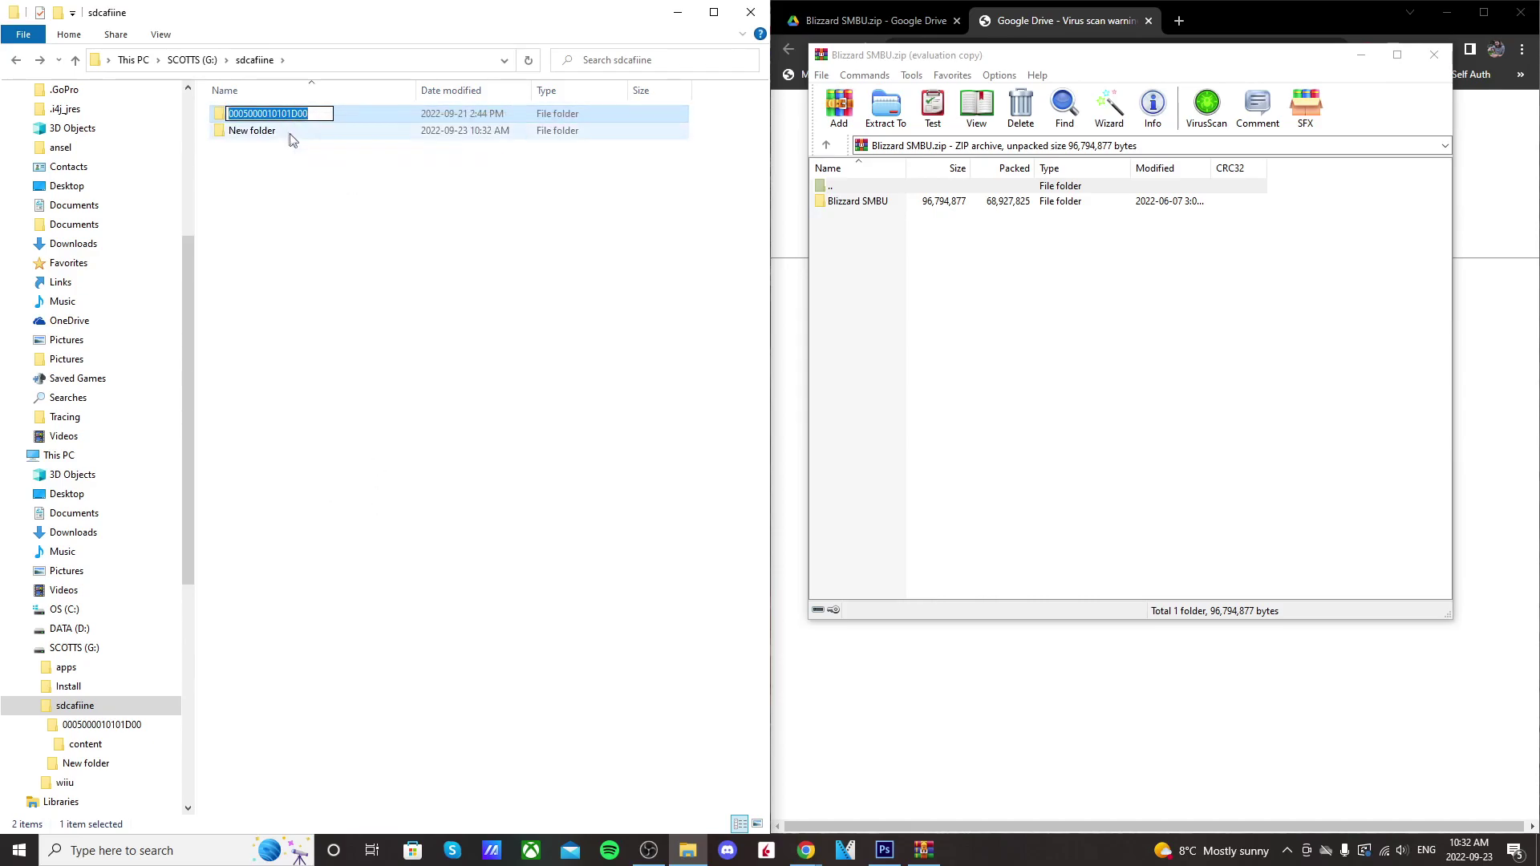
click(297, 130)
right_click(297, 132)
click(343, 495)
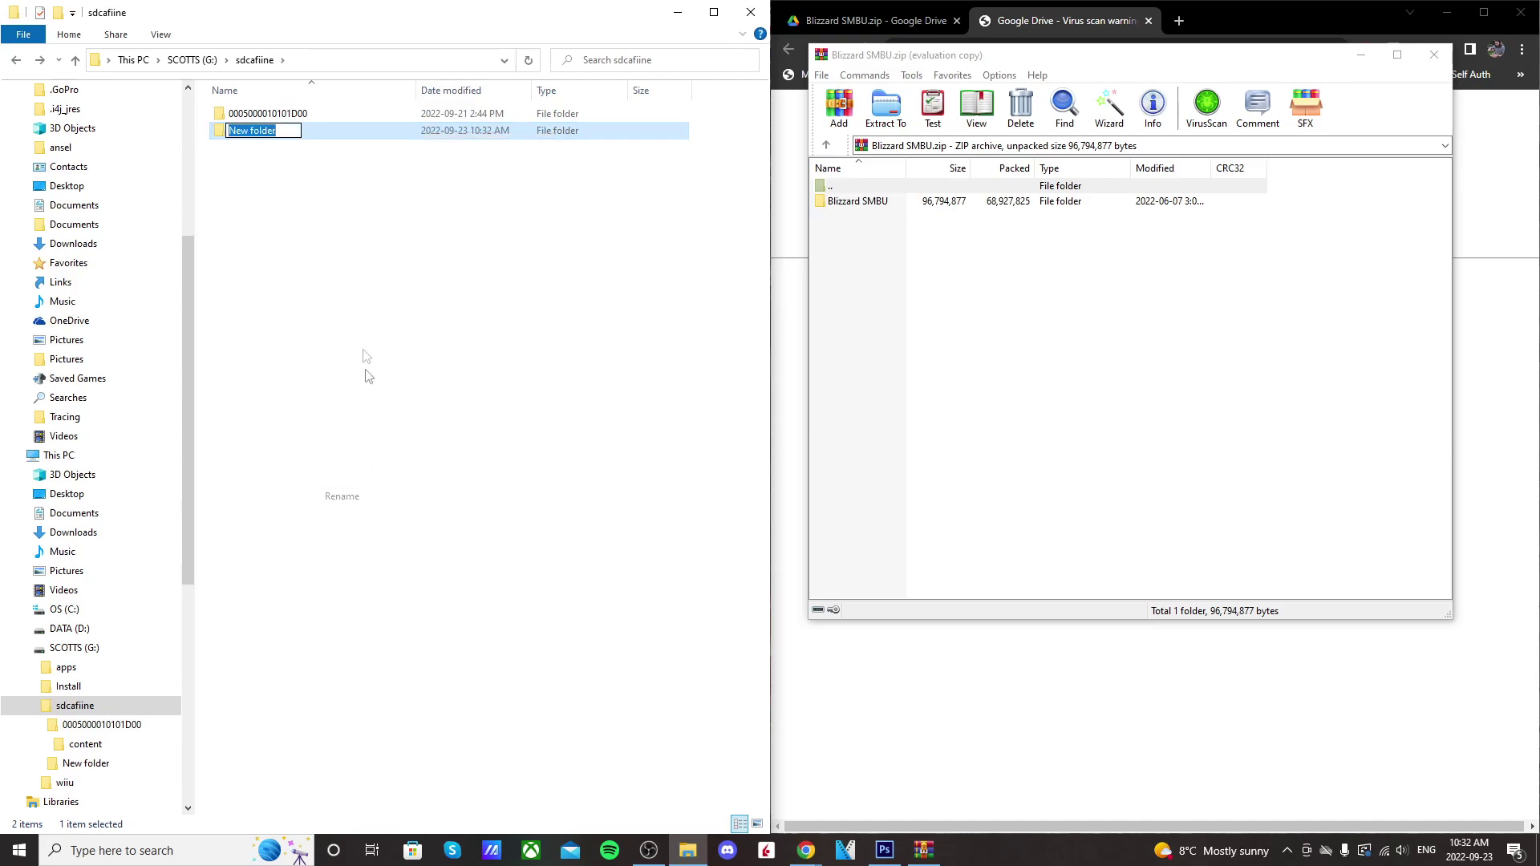
key(ctrl+v)
key(Return)
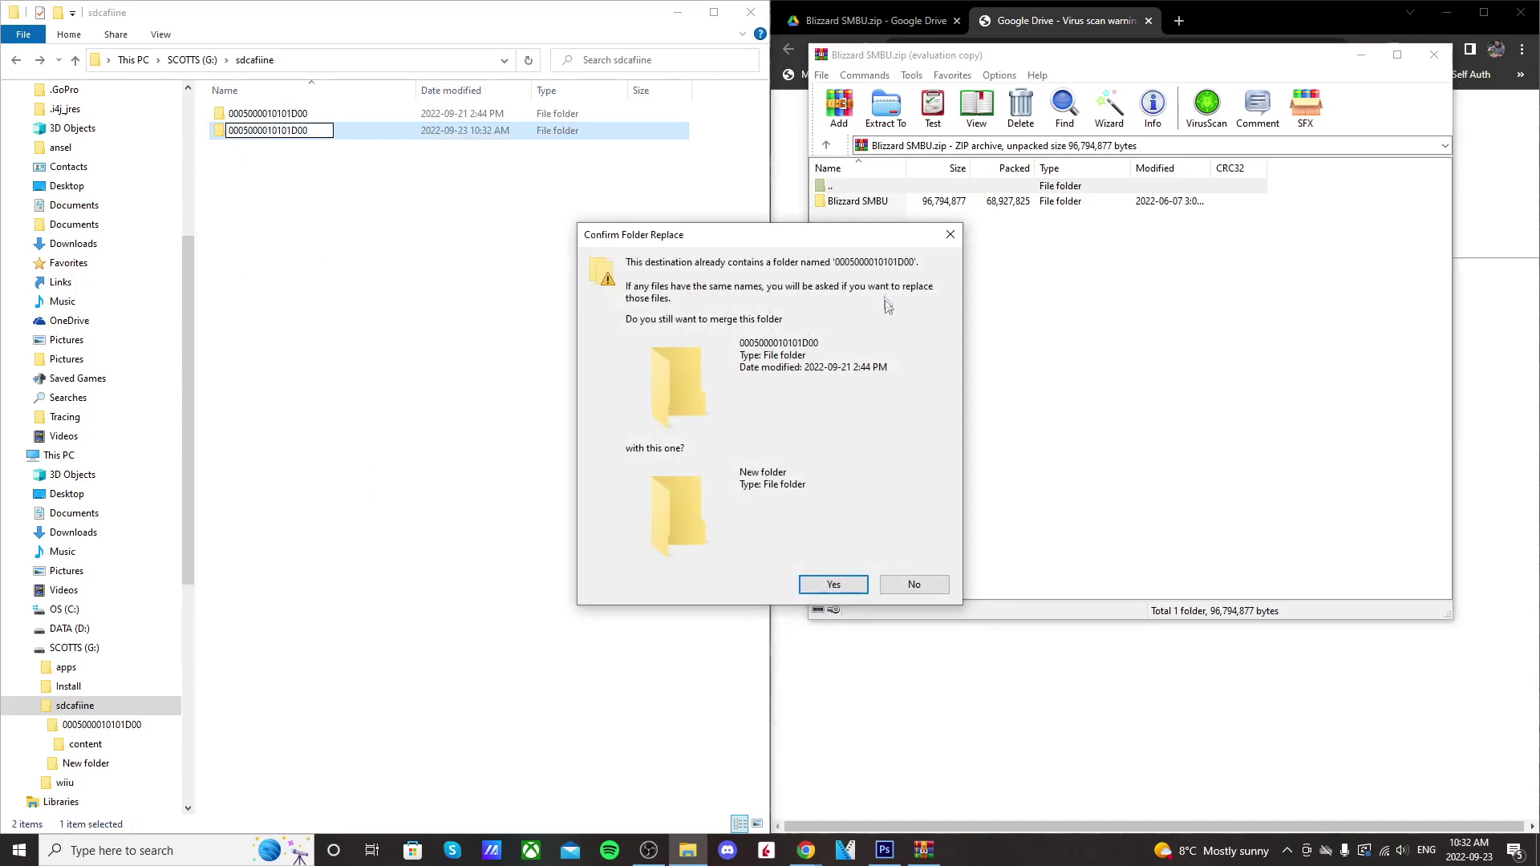
click(906, 584)
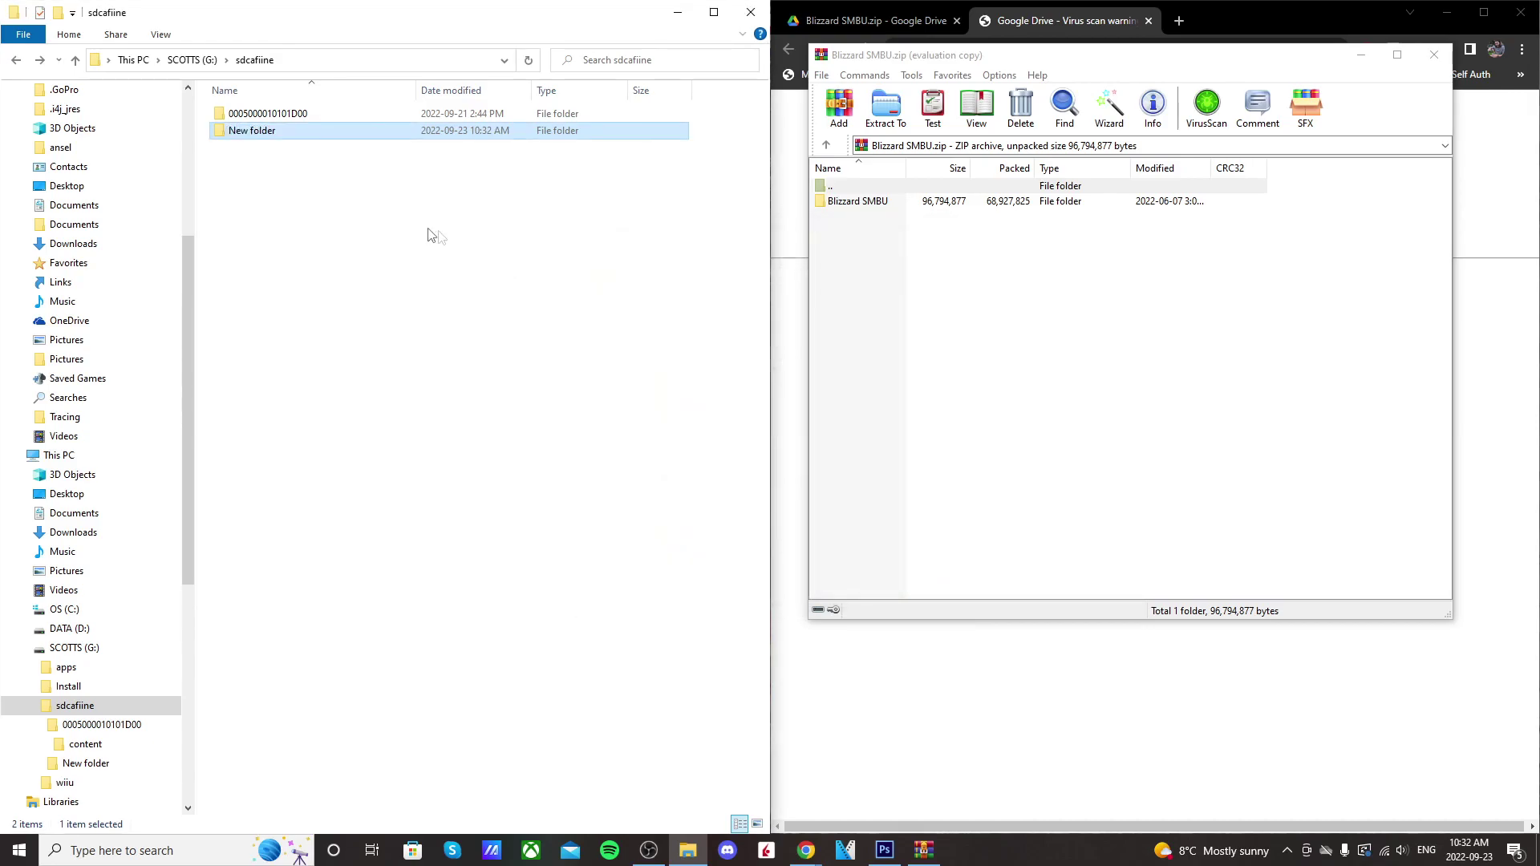
right_click(273, 133)
click(313, 477)
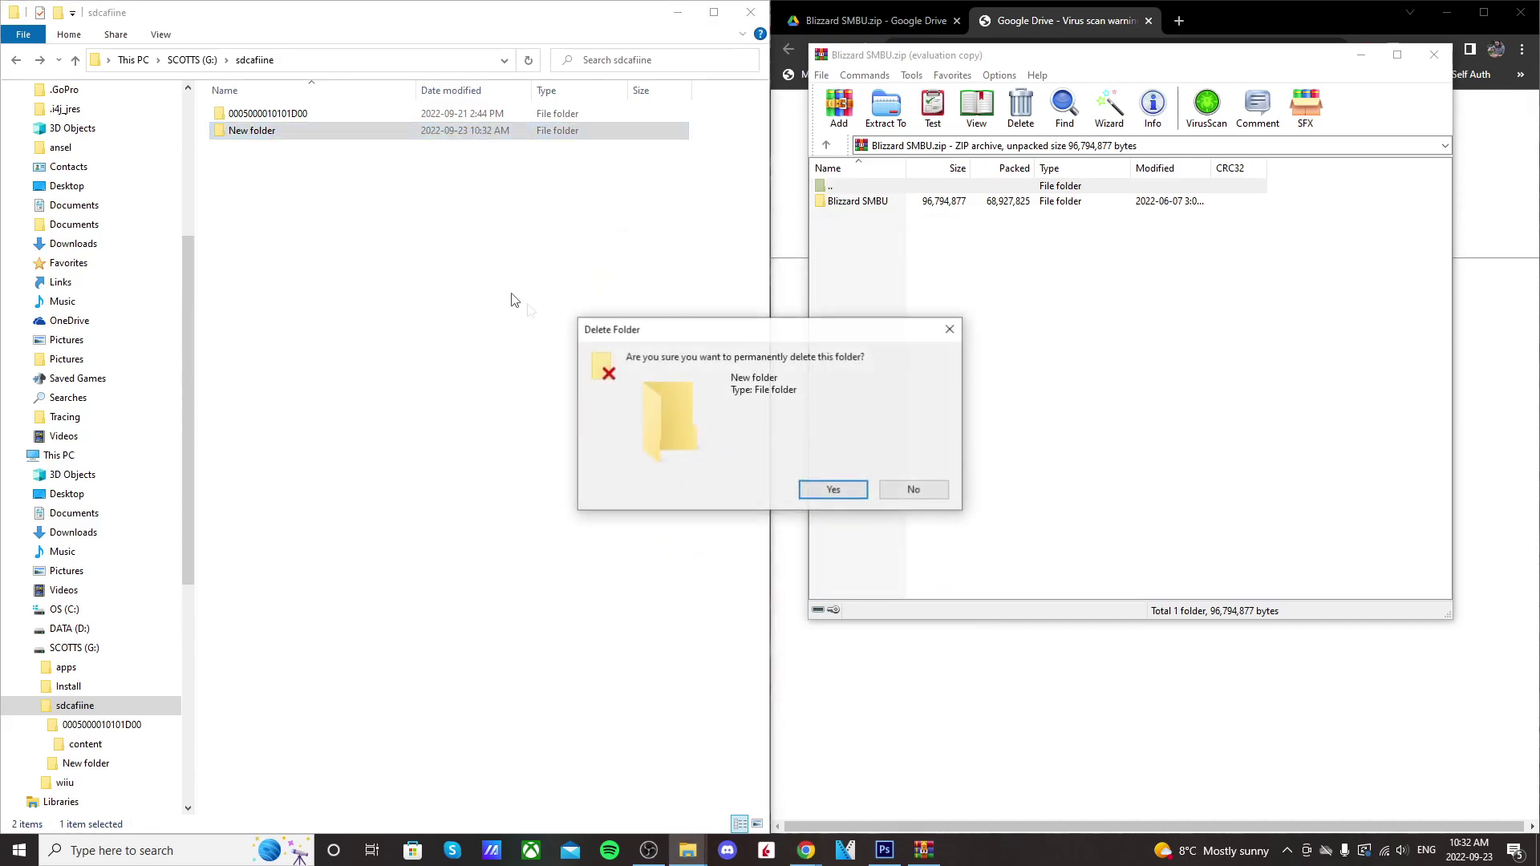
click(814, 485)
click(287, 114)
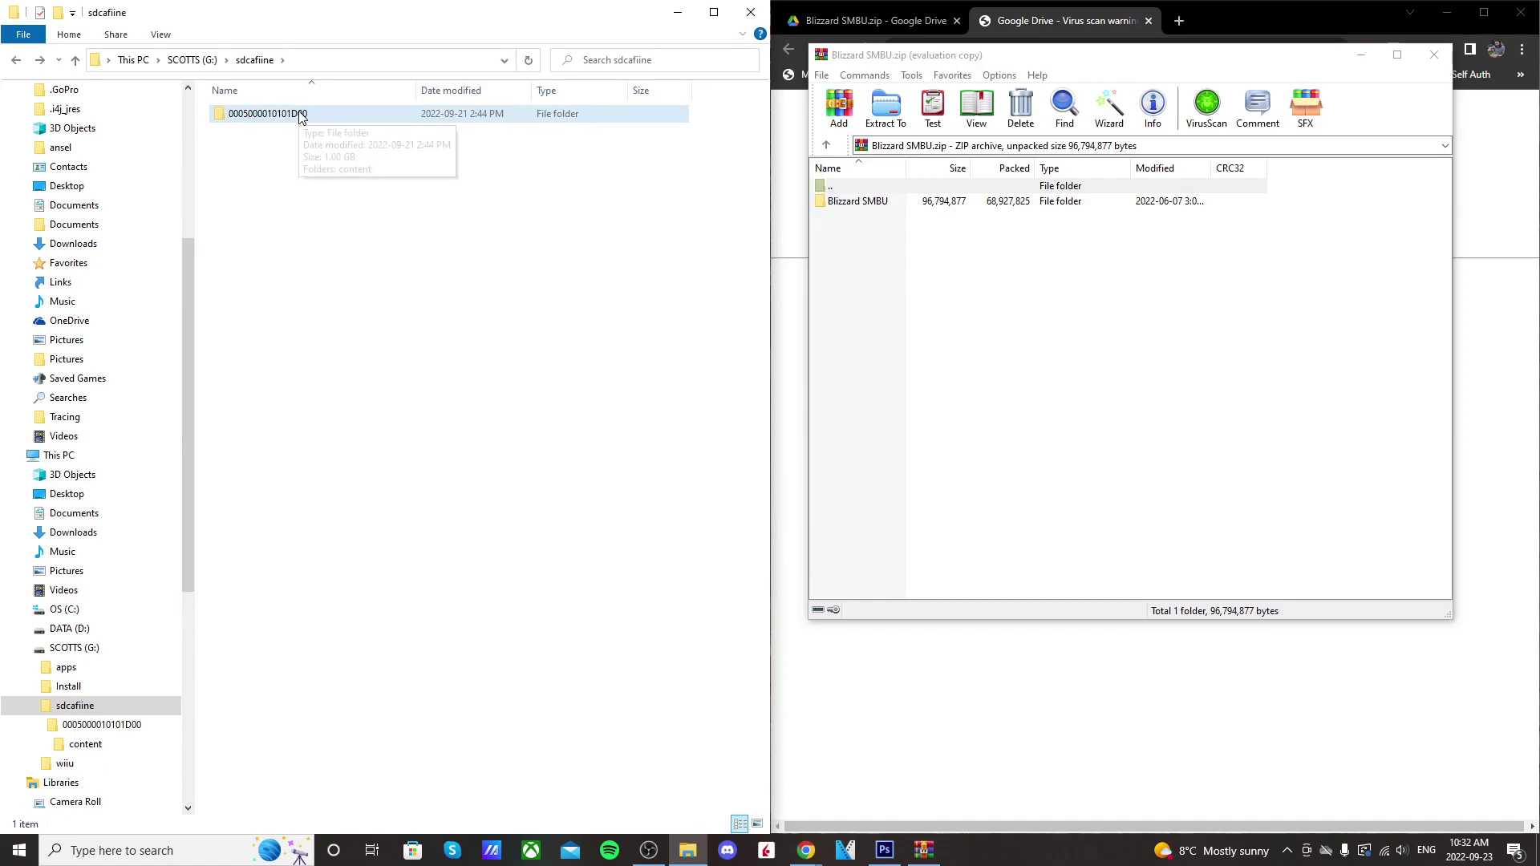
double_click(302, 117)
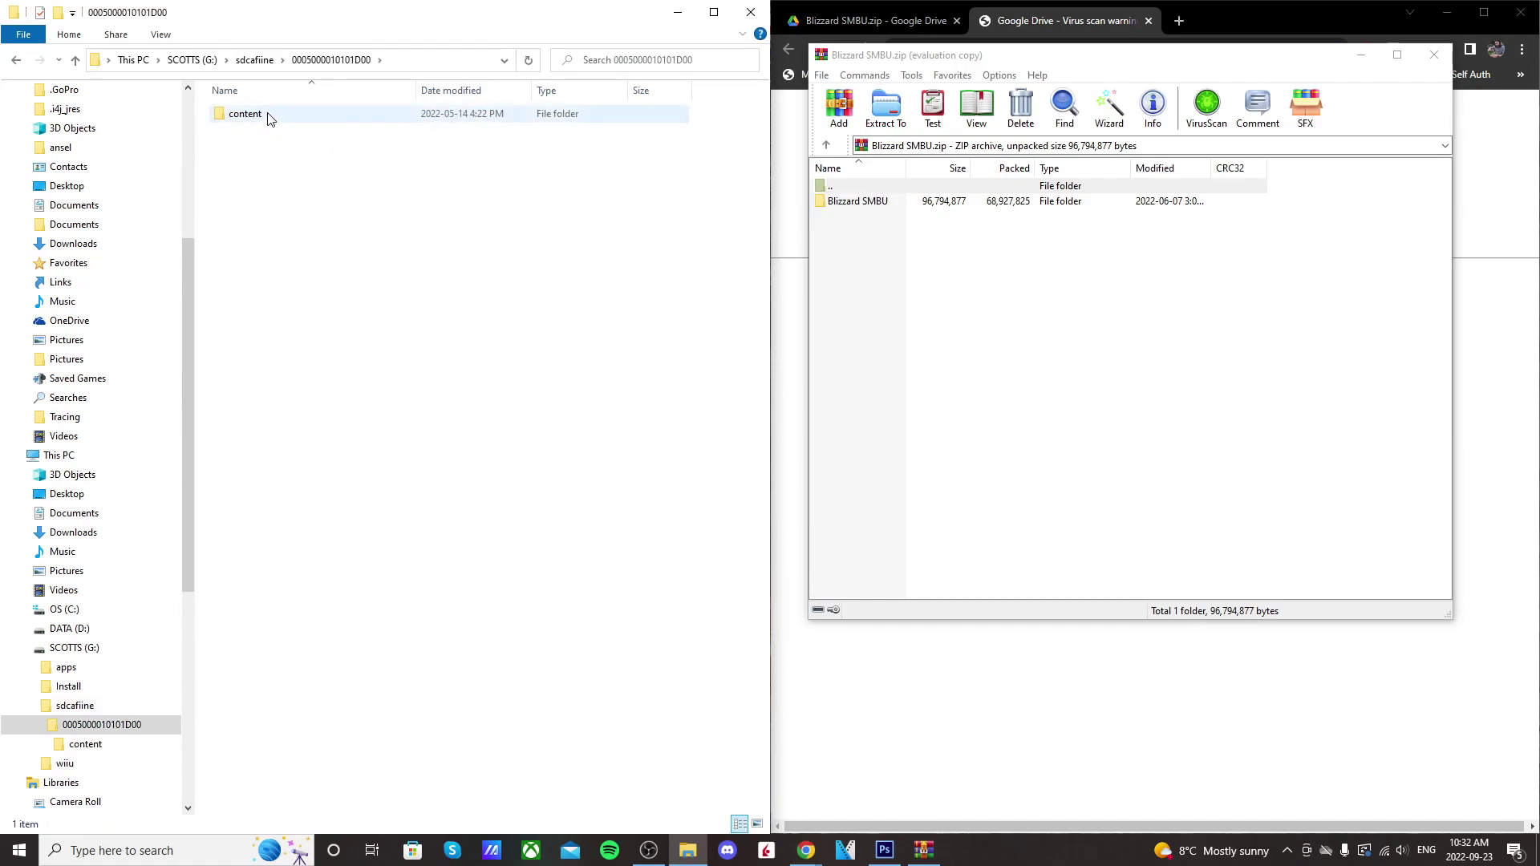
right_click(279, 152)
mouse_move(337, 333)
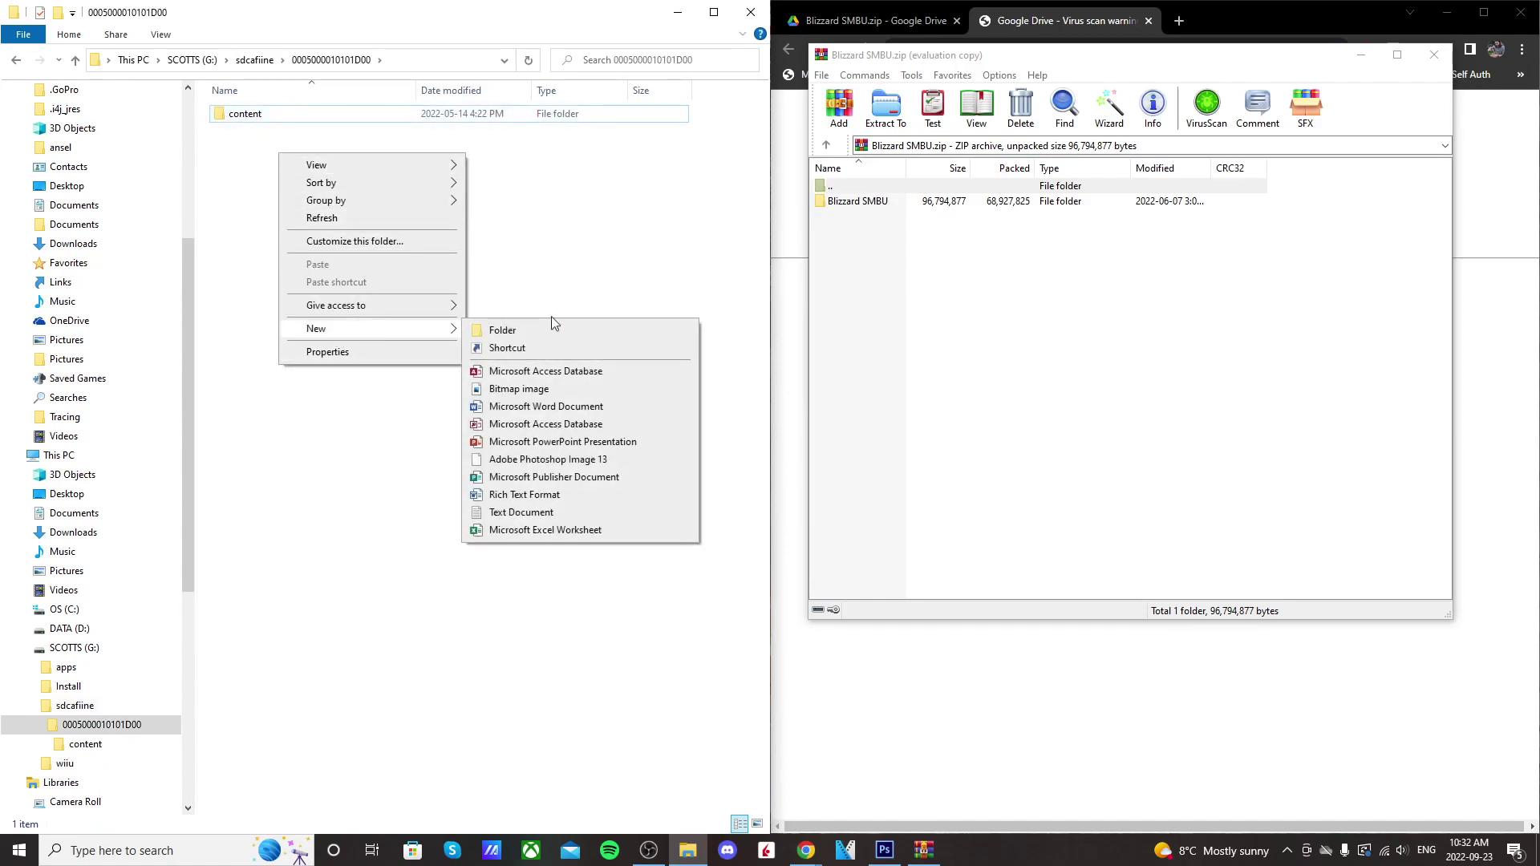
click(506, 330)
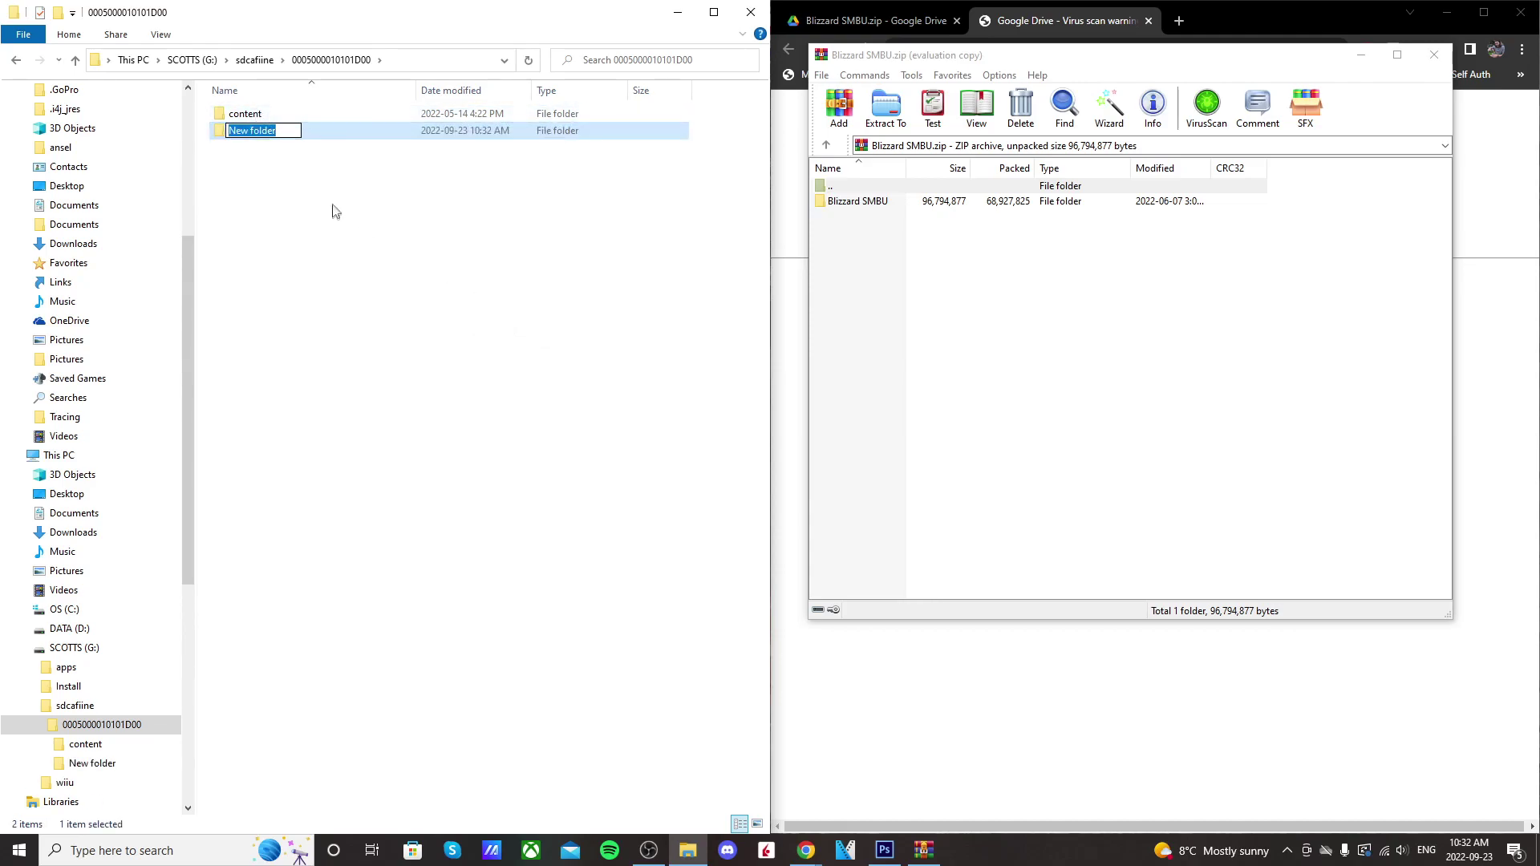
text(Cloudy SMB)
text(U)
key(Return)
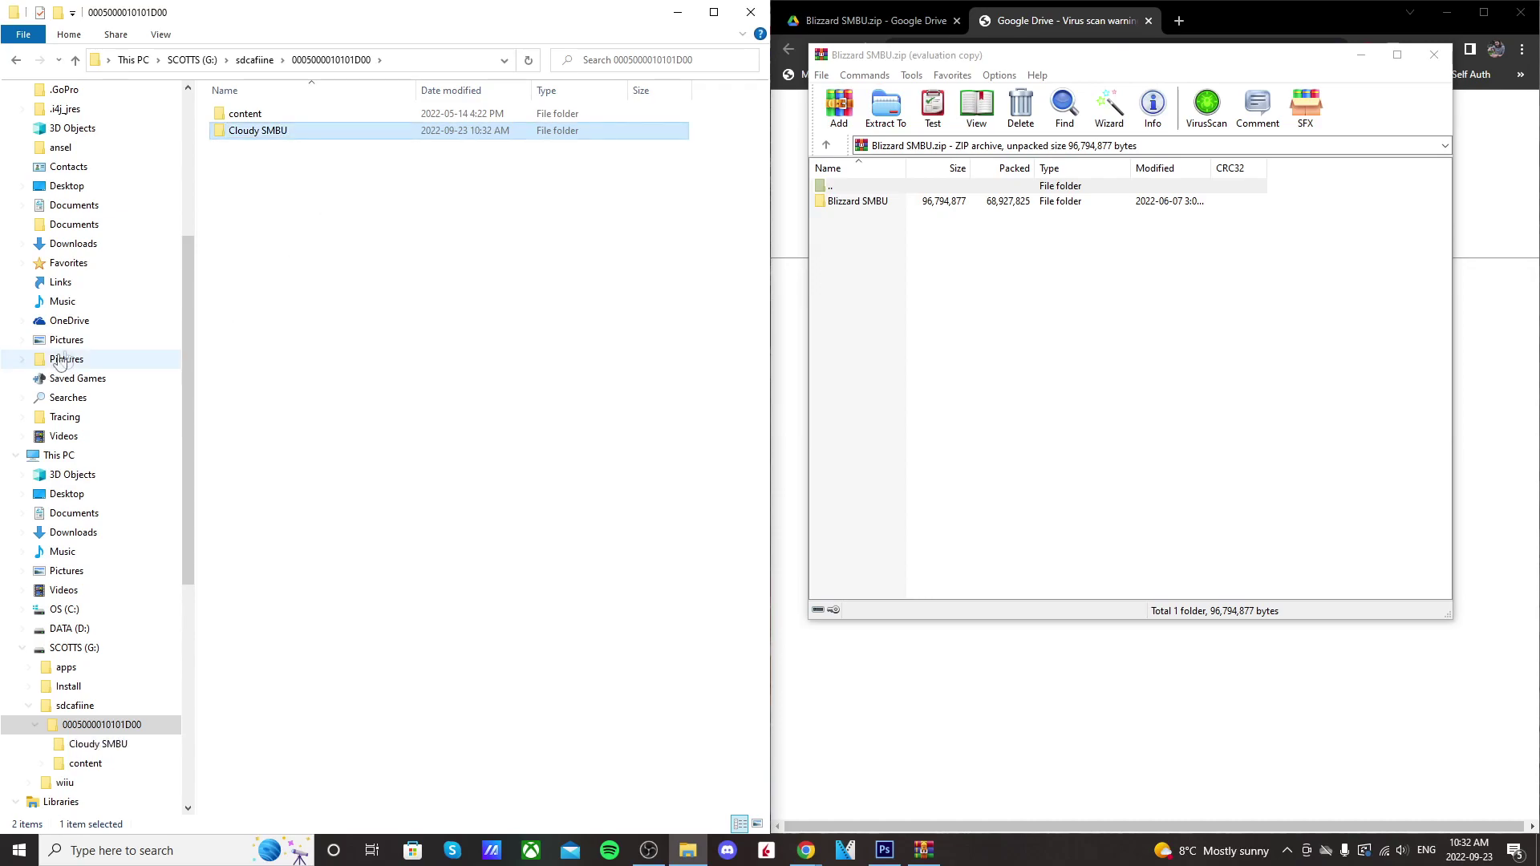
click(300, 113)
mouse_move(300, 113)
mouse_down()
mouse_move(303, 76)
mouse_move(303, 130)
mouse_up()
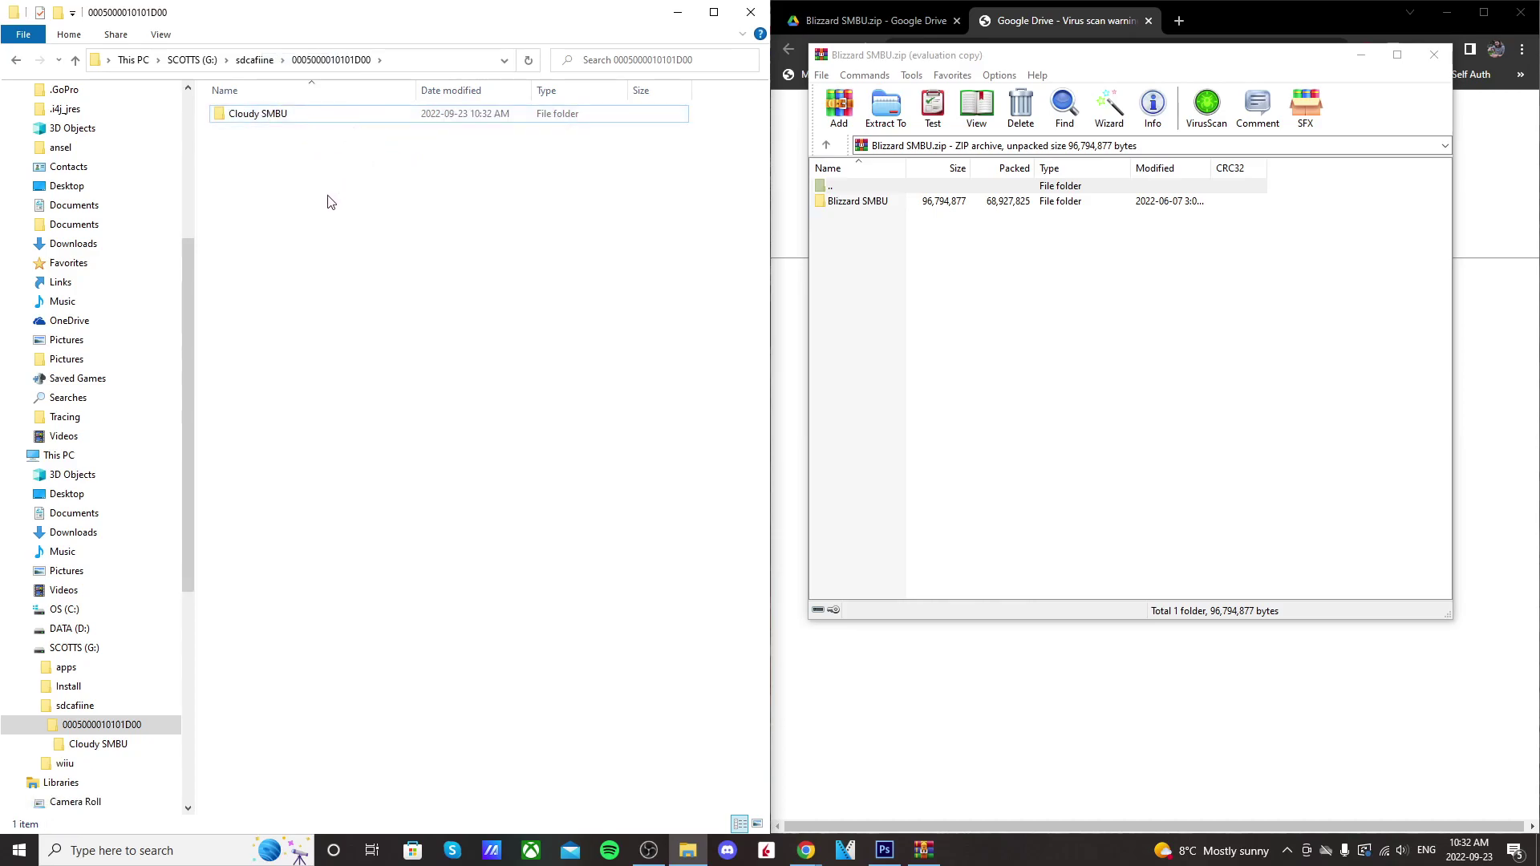
Create a 'Blizzard SMBU' folder next to Cloudy SMBU and open it
right_click(280, 175)
mouse_move(353, 361)
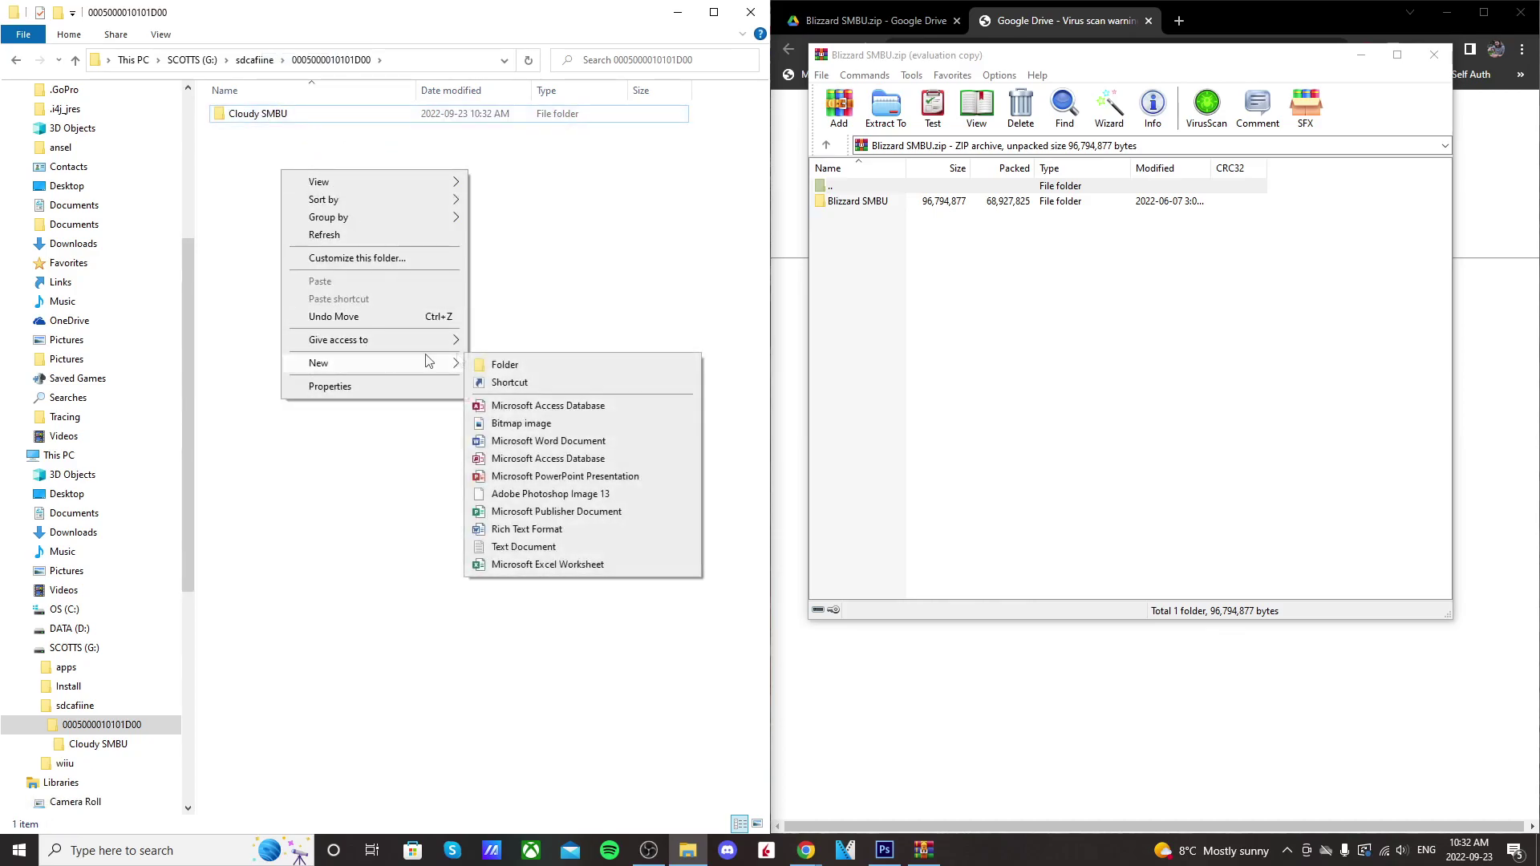
click(481, 362)
text(Blizzard S)
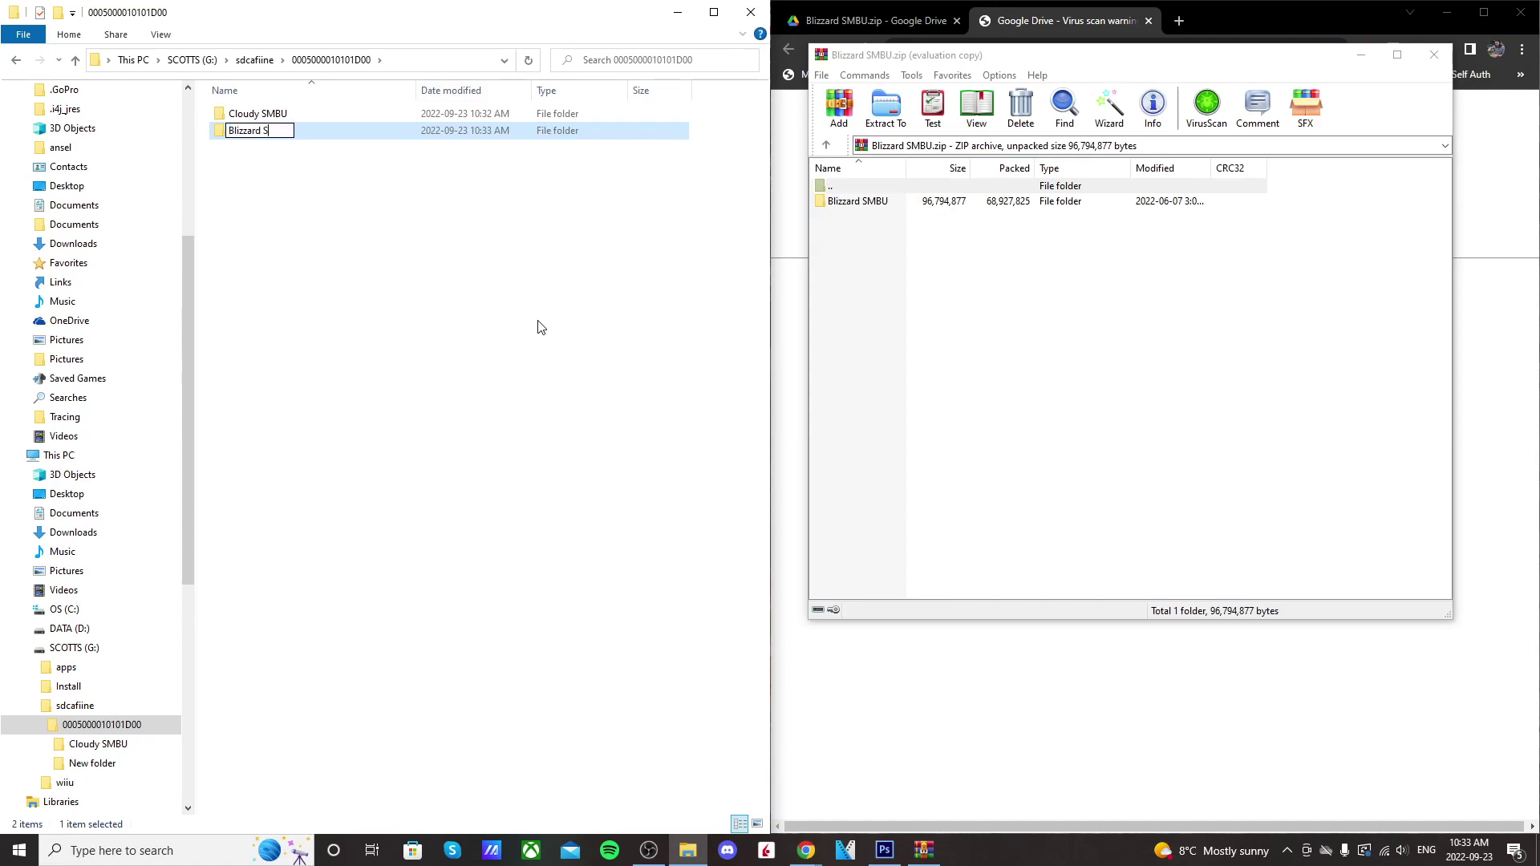
text(MBU)
key(Return)
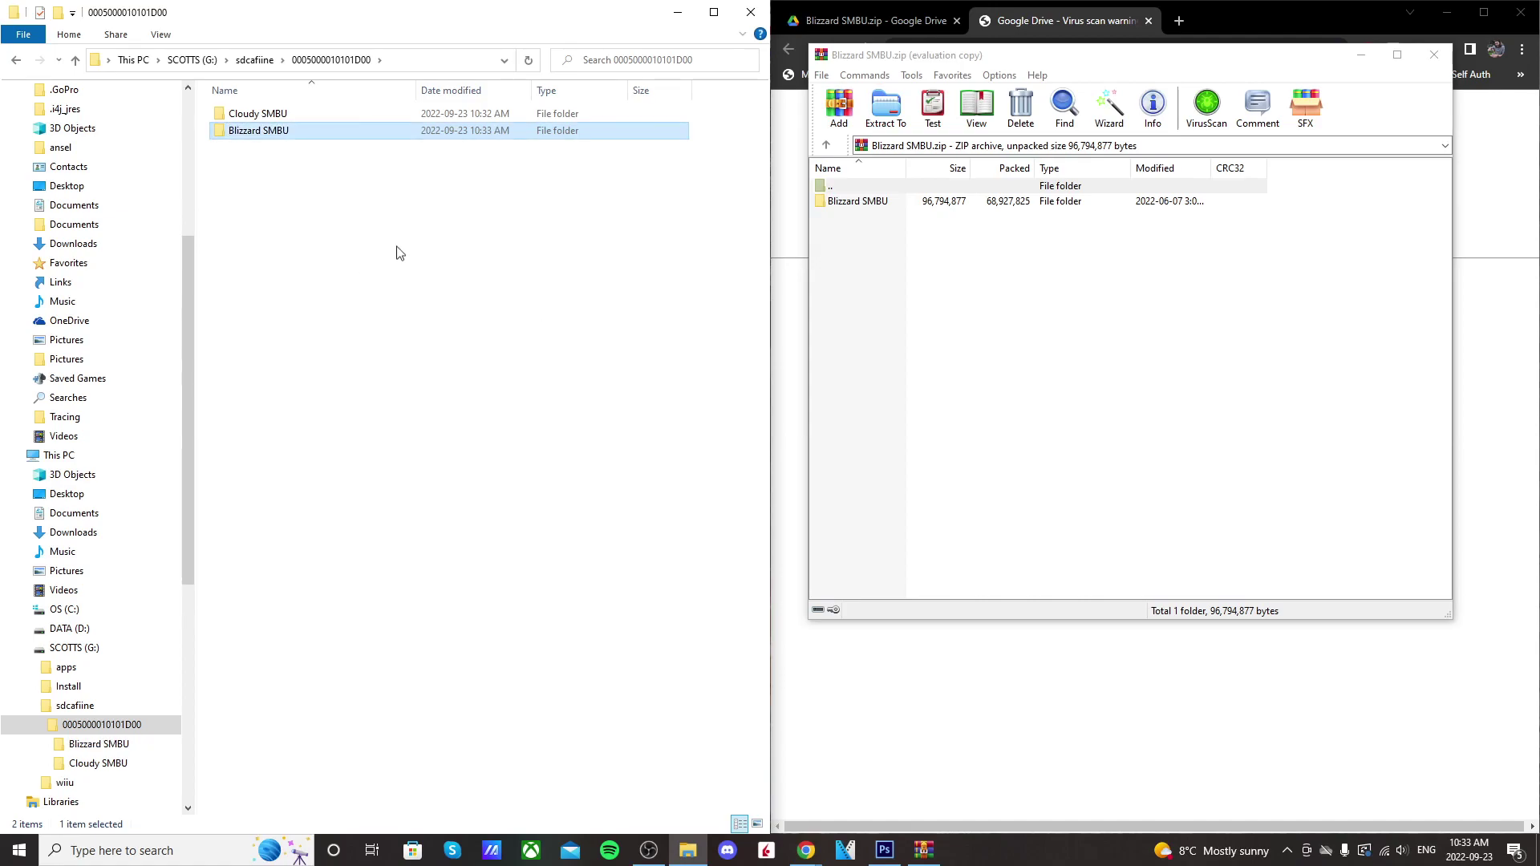
double_click(300, 135)
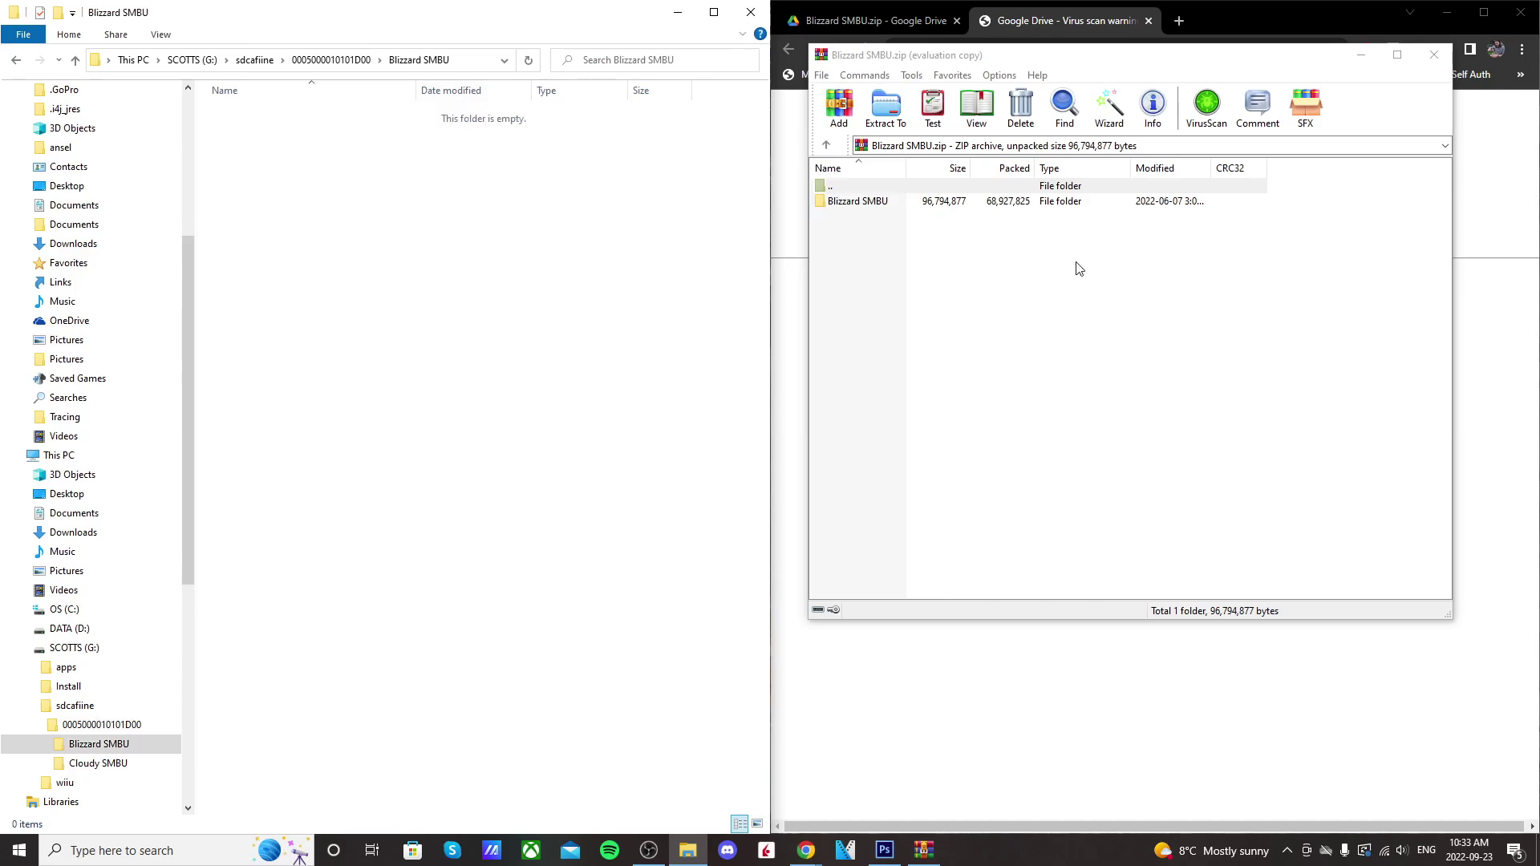
Drag the archive's Blizzard SMBU content folder from WinRAR into the Explorer Blizzard SMBU folder
click(858, 203)
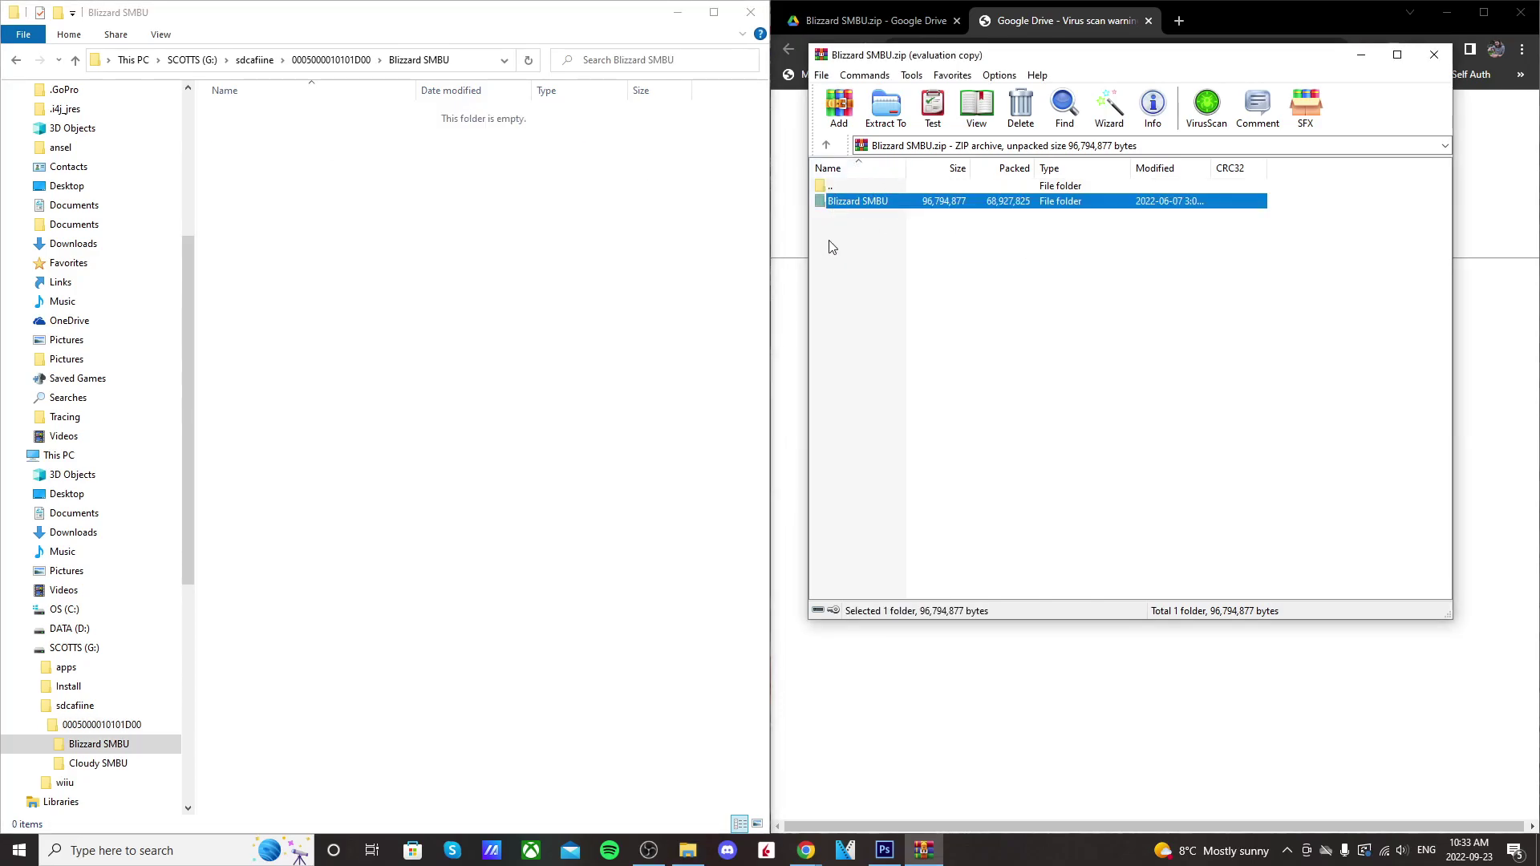
double_click(862, 210)
click(858, 204)
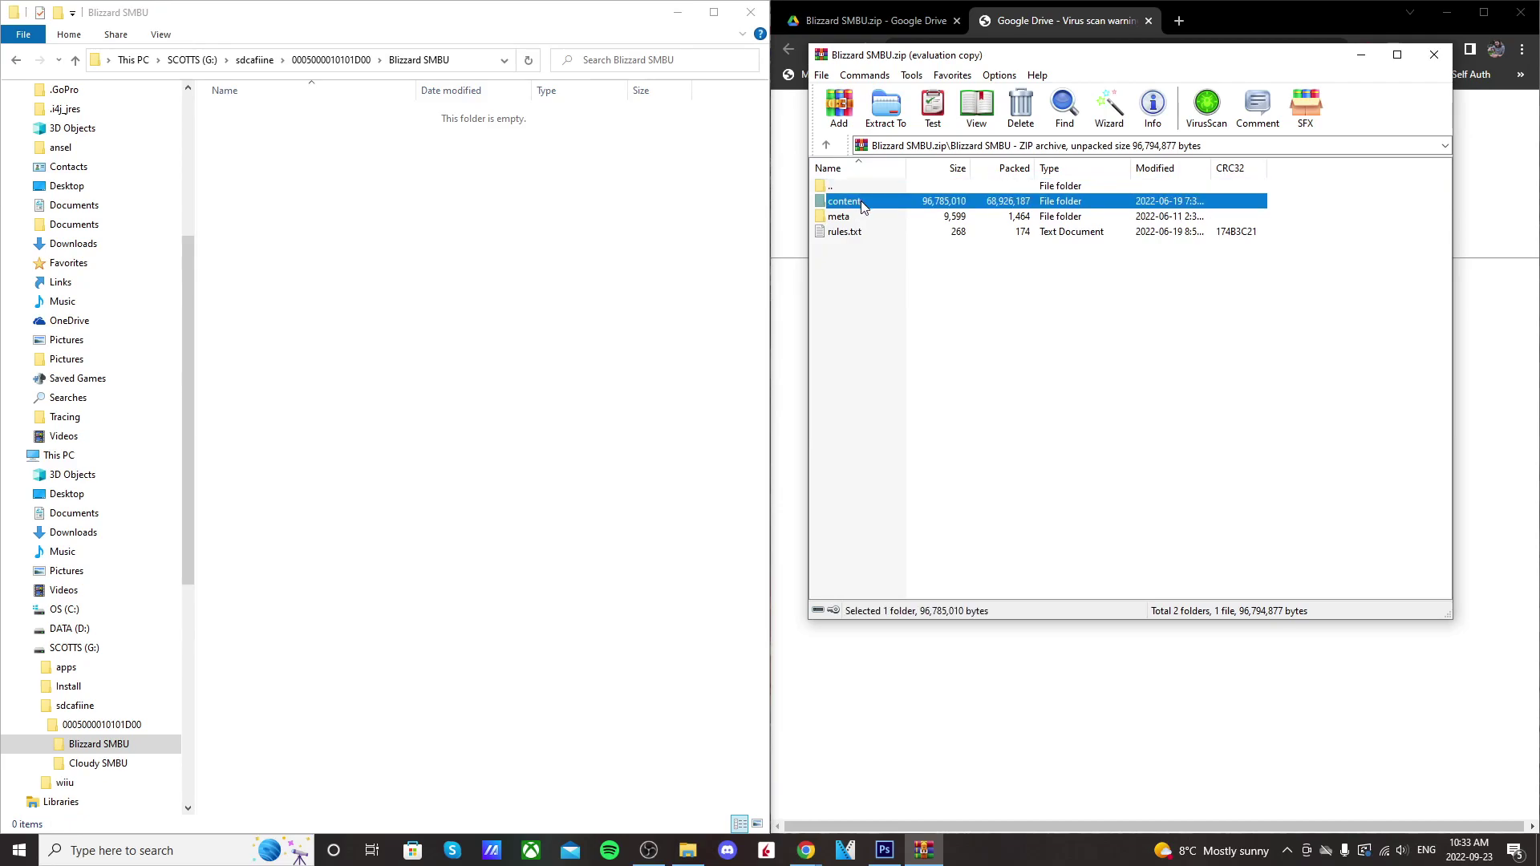
mouse_move(858, 207)
mouse_down()
mouse_move(309, 154)
mouse_move(345, 170)
mouse_up()
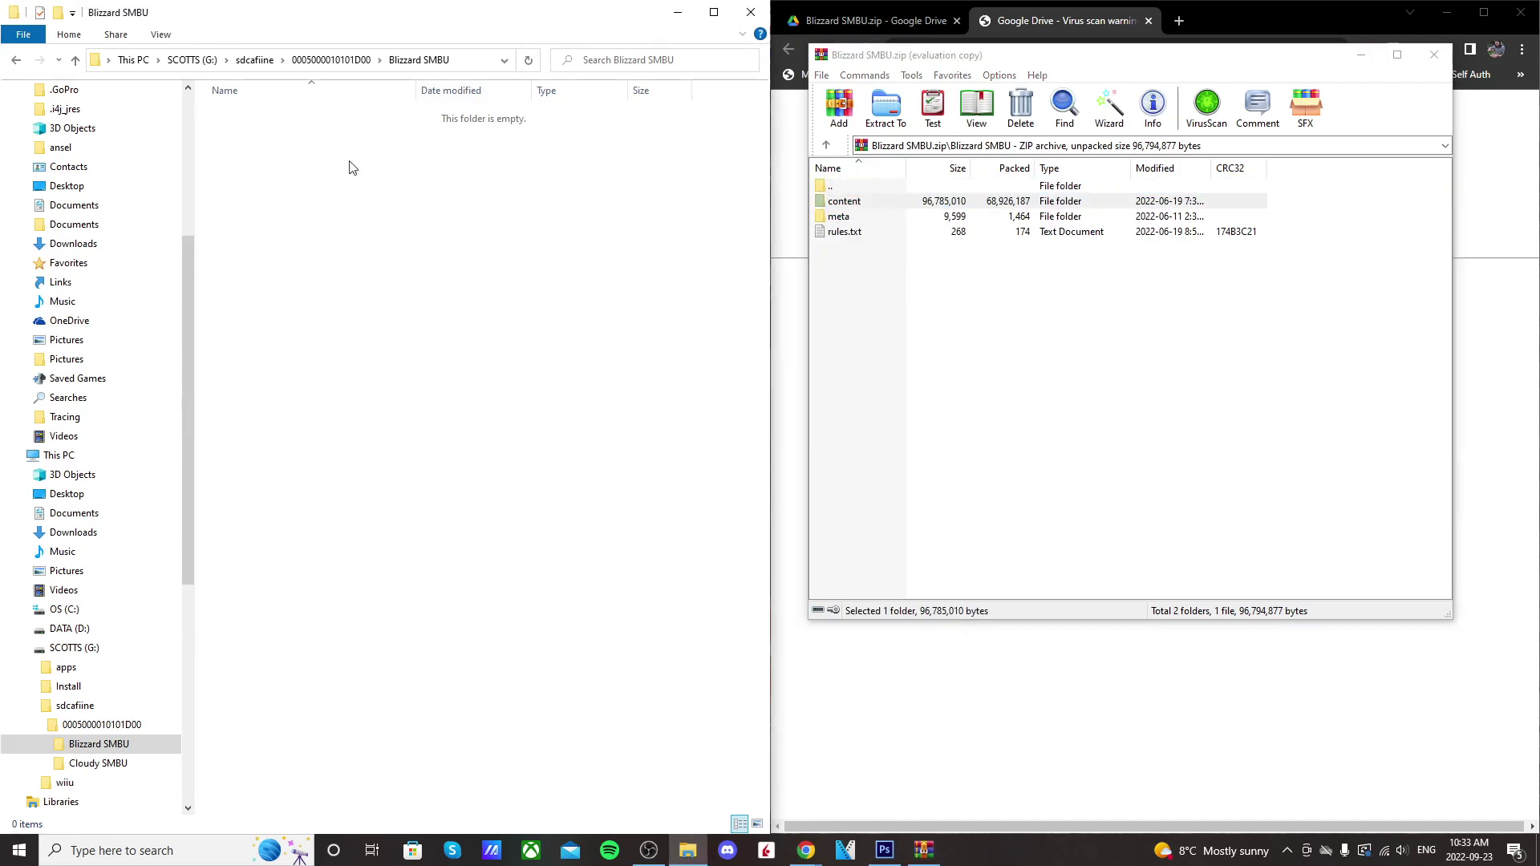
click(16, 61)
click(16, 61)
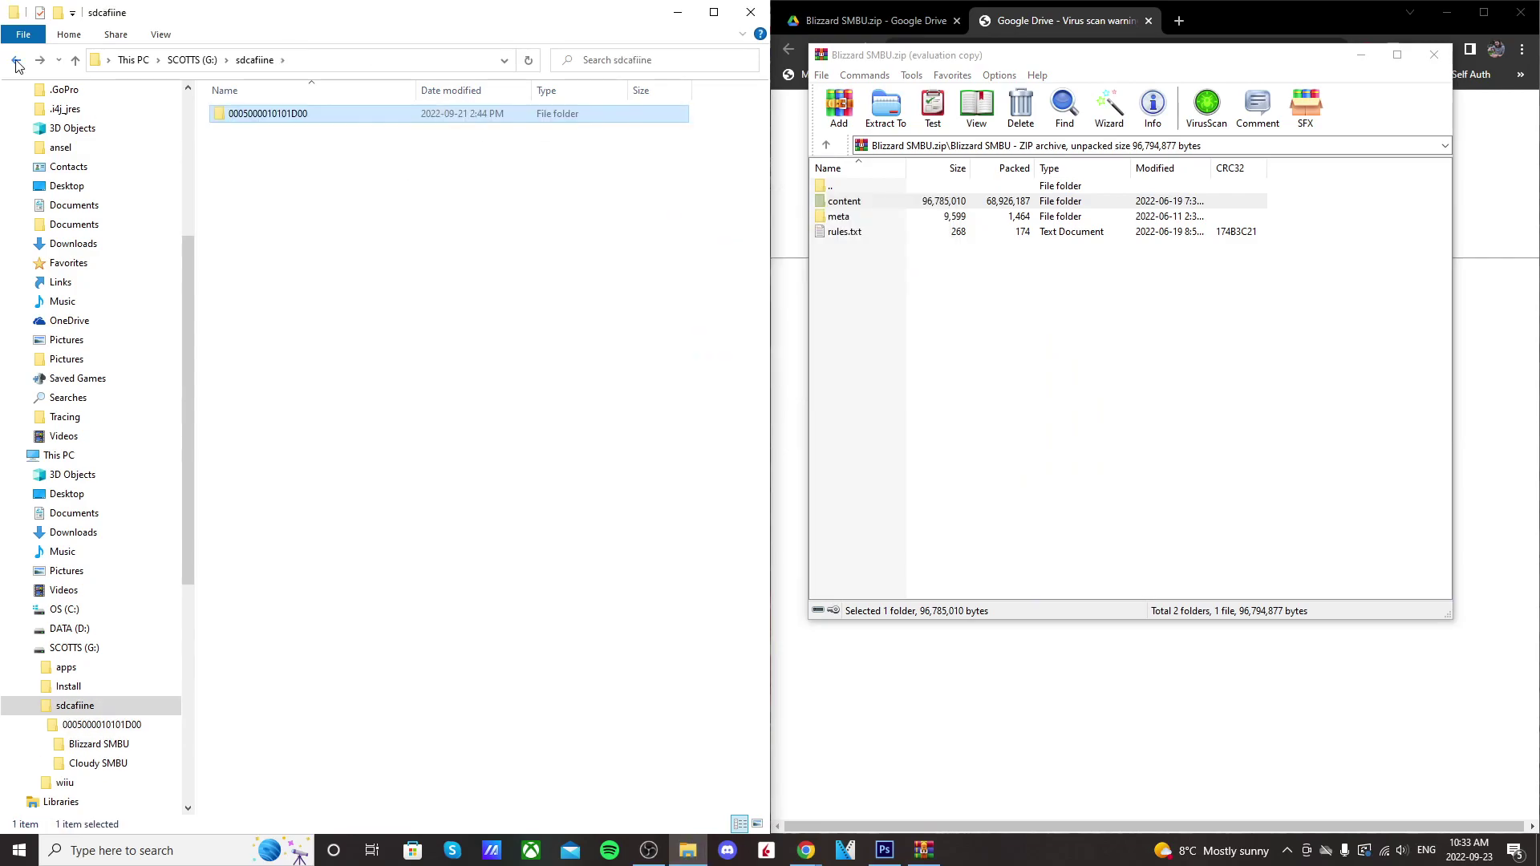
click(16, 61)
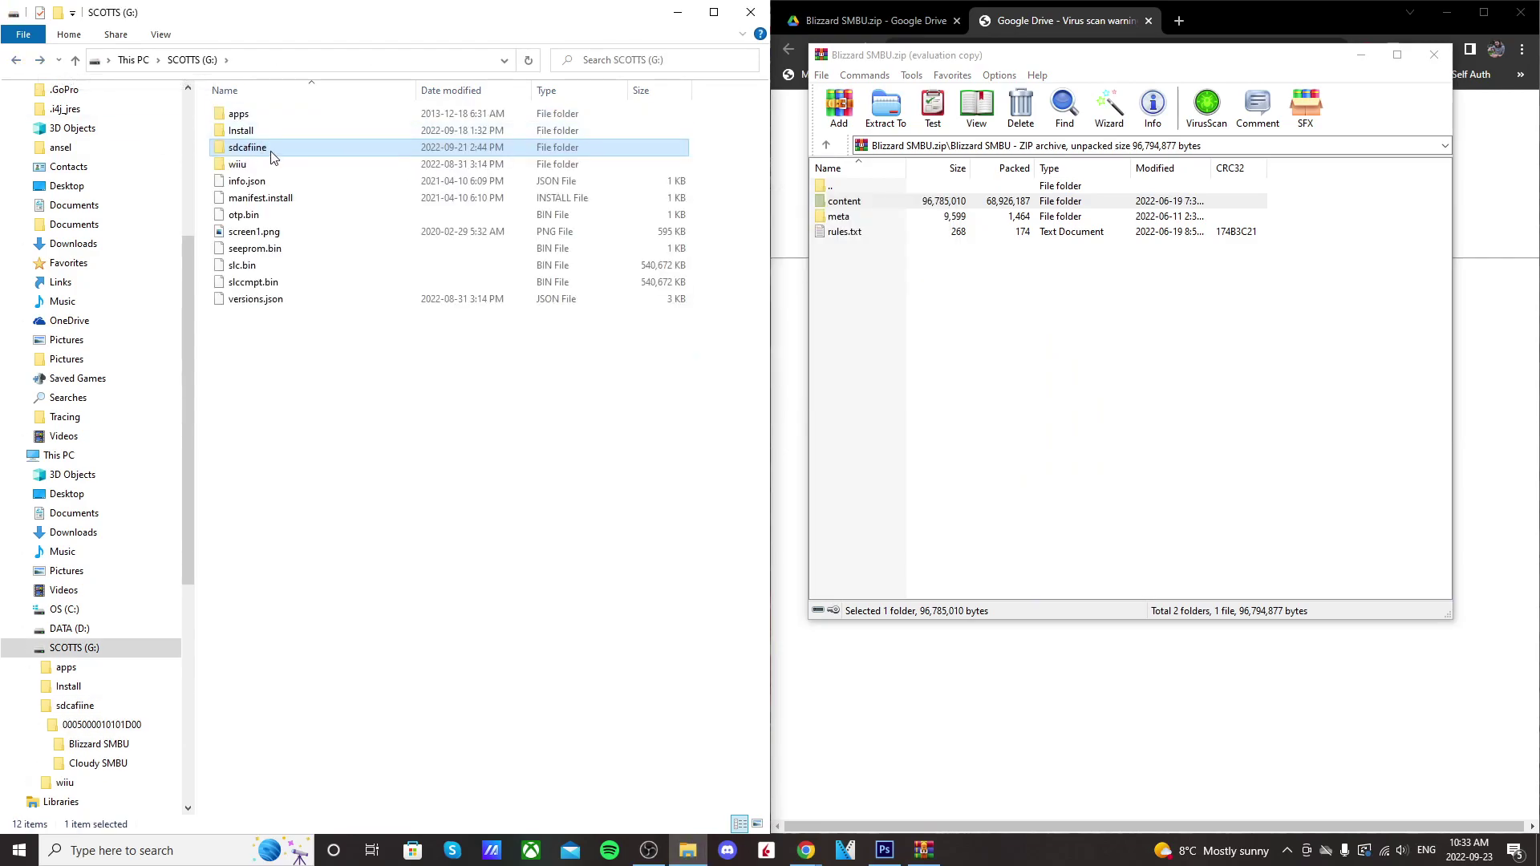
double_click(271, 156)
double_click(295, 117)
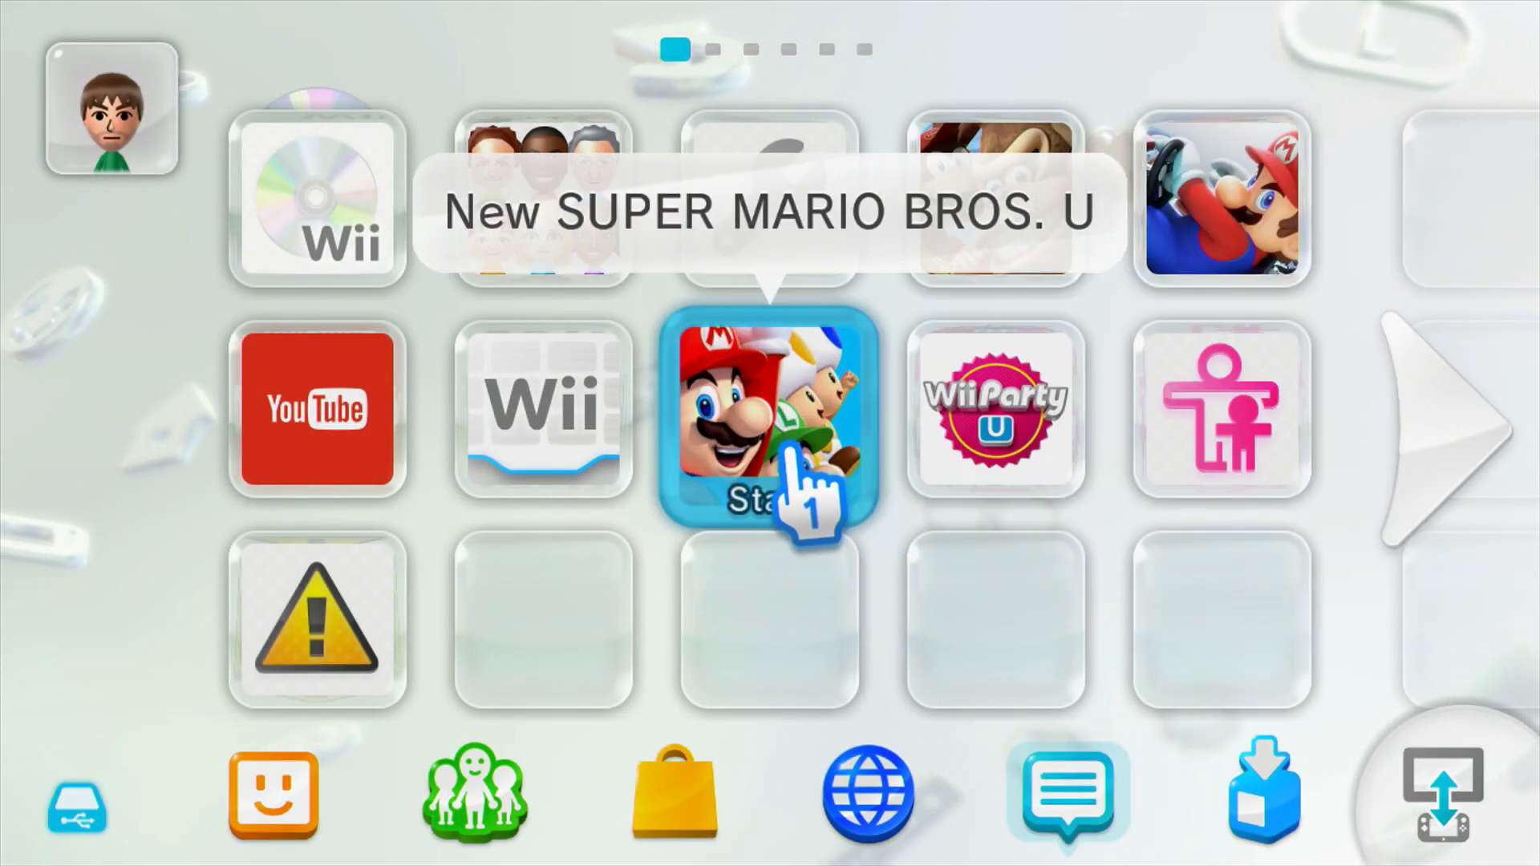
Launch New SUPER MARIO BROS. U from the Wii U Menu
click(806, 399)
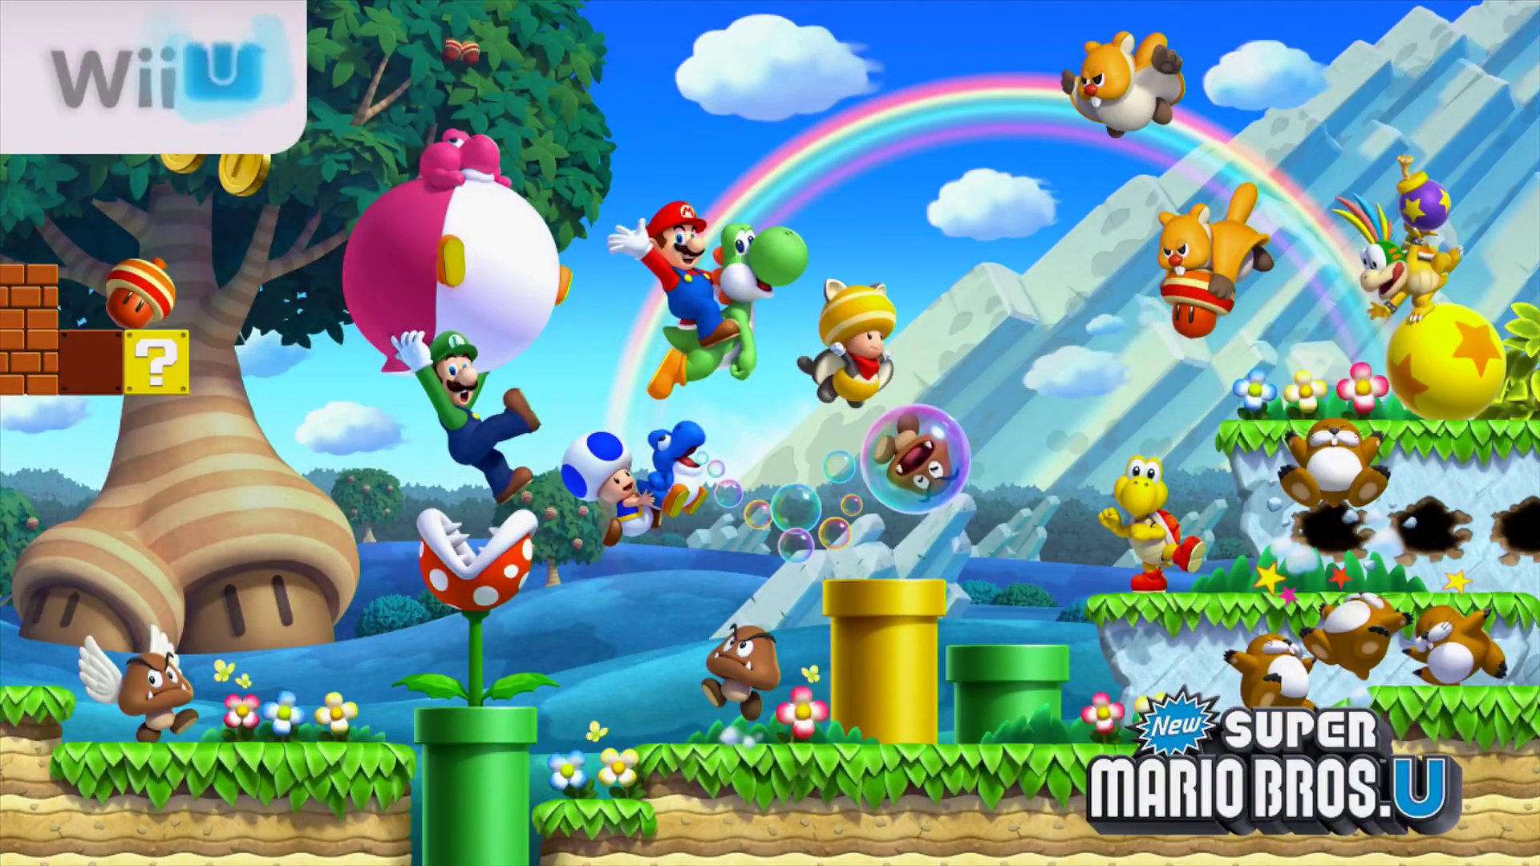